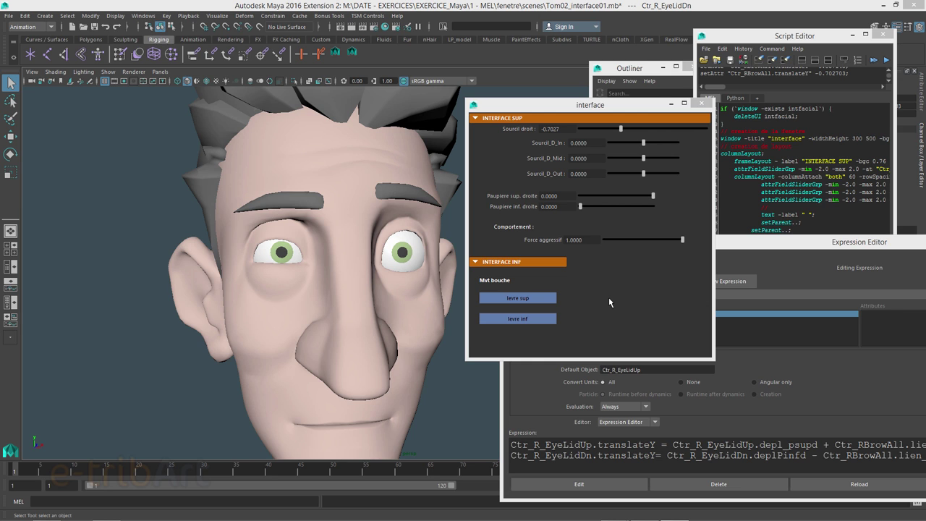
# Work the Sourcil droit and Force aggressif sliders back and forth, ending near -1.52 and 0.58
pyautogui.moveTo(619, 129)
pyautogui.mouseDown()
pyautogui.moveTo(650, 129)
pyautogui.moveTo(604, 128)
pyautogui.moveTo(647, 138)
pyautogui.moveTo(597, 147)
pyautogui.moveTo(629, 147)
pyautogui.moveTo(607, 146)
pyautogui.mouseUp()
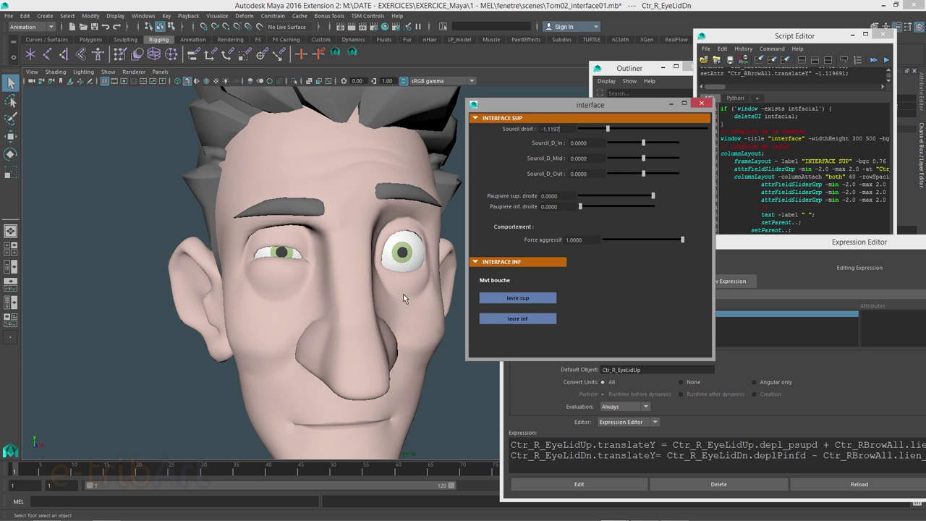
pyautogui.keyDown('alt'); pyautogui.moveTo(402, 297); pyautogui.dragTo(403, 297); pyautogui.keyUp('alt')
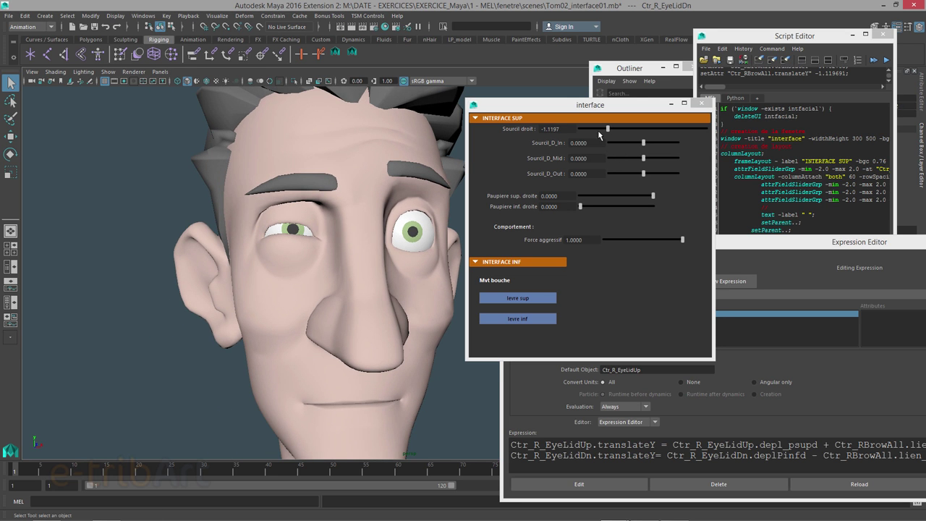
pyautogui.moveTo(607, 129)
pyautogui.mouseDown()
pyautogui.moveTo(632, 131)
pyautogui.moveTo(616, 130)
pyautogui.mouseUp()
pyautogui.moveTo(641, 246)
pyautogui.mouseDown()
pyautogui.moveTo(606, 240)
pyautogui.moveTo(669, 243)
pyautogui.mouseUp()
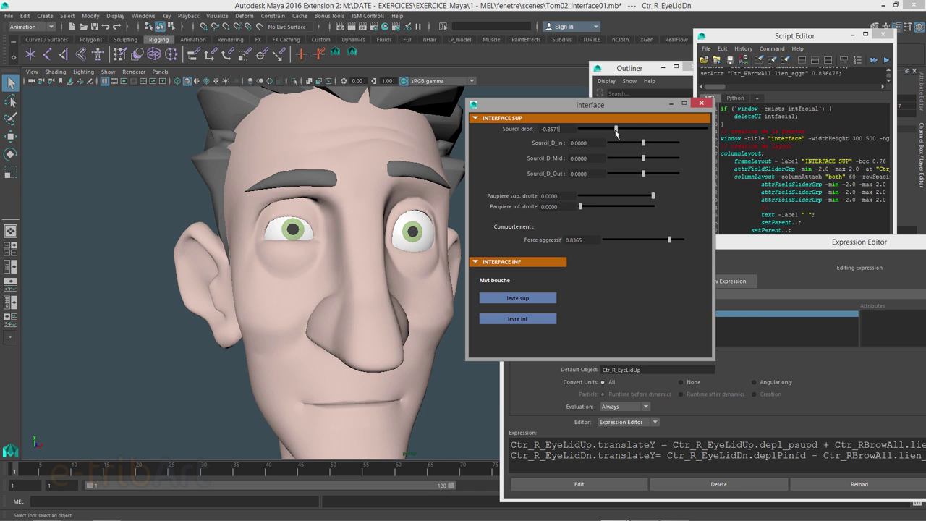
pyautogui.moveTo(615, 130); pyautogui.dragTo(598, 130)
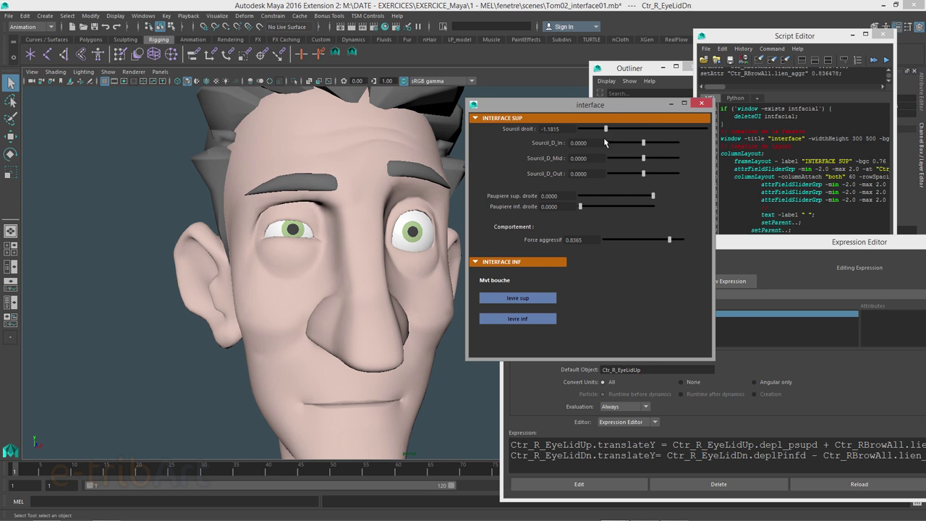
pyautogui.moveTo(669, 243)
pyautogui.mouseDown()
pyautogui.moveTo(630, 243)
pyautogui.moveTo(658, 246)
pyautogui.moveTo(649, 240)
pyautogui.mouseUp()
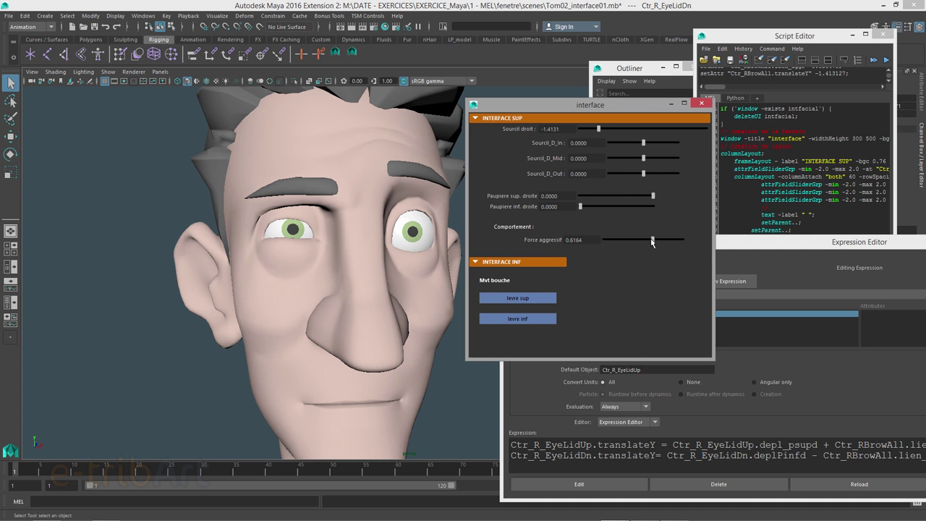
pyautogui.moveTo(599, 128); pyautogui.dragTo(603, 111)
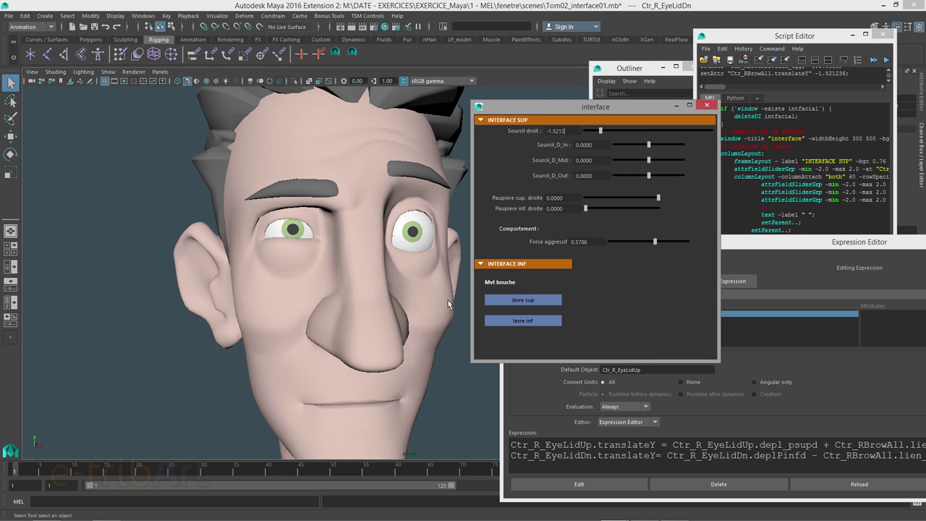
# Move the interface window up-left and push the Expression Editor mostly off-screen
pyautogui.keyDown('alt'); pyautogui.moveTo(448, 304); pyautogui.dragTo(275, 332); pyautogui.keyUp('alt')
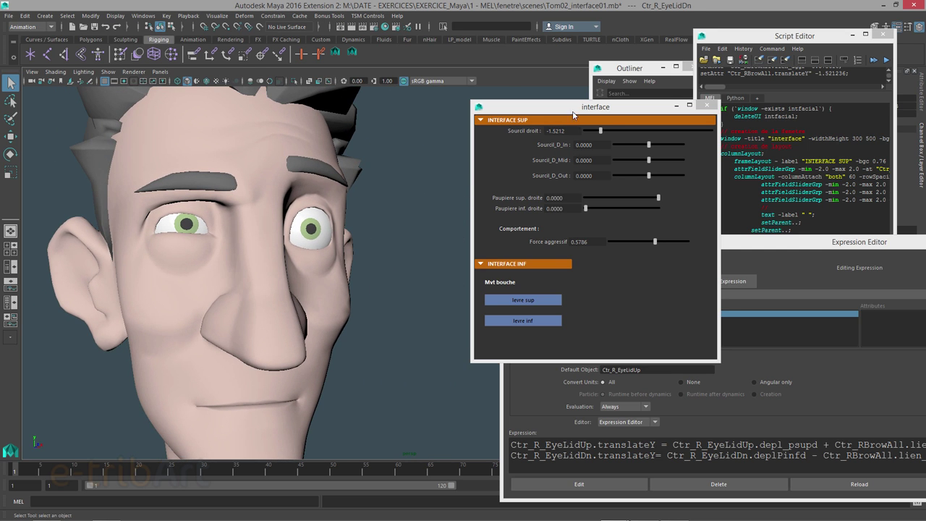
pyautogui.moveTo(573, 114); pyautogui.dragTo(499, 88)
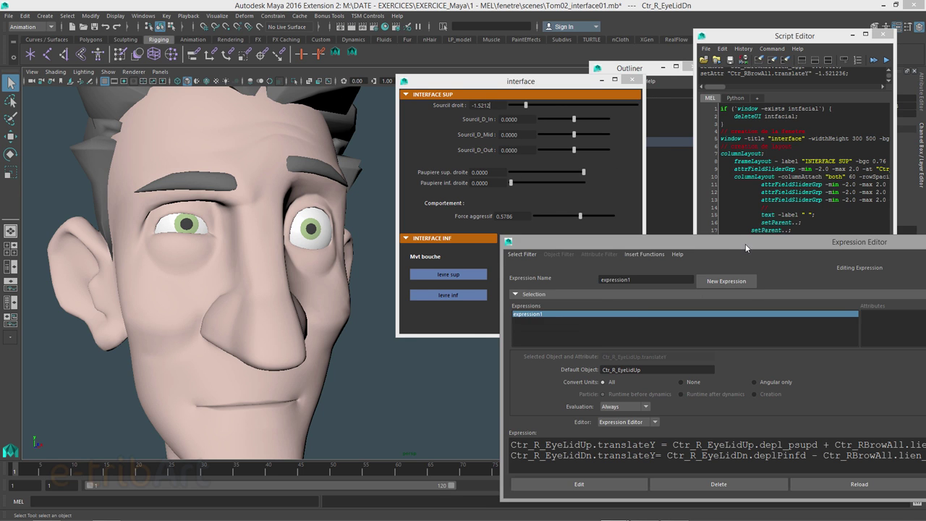
pyautogui.moveTo(746, 247); pyautogui.dragTo(652, 242)
pyautogui.click(509, 479)
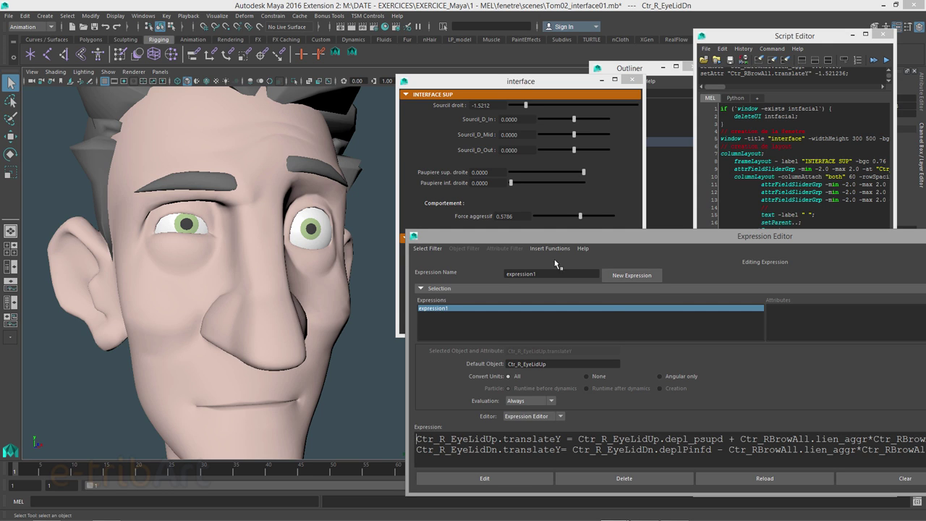
pyautogui.moveTo(571, 239); pyautogui.dragTo(535, 230)
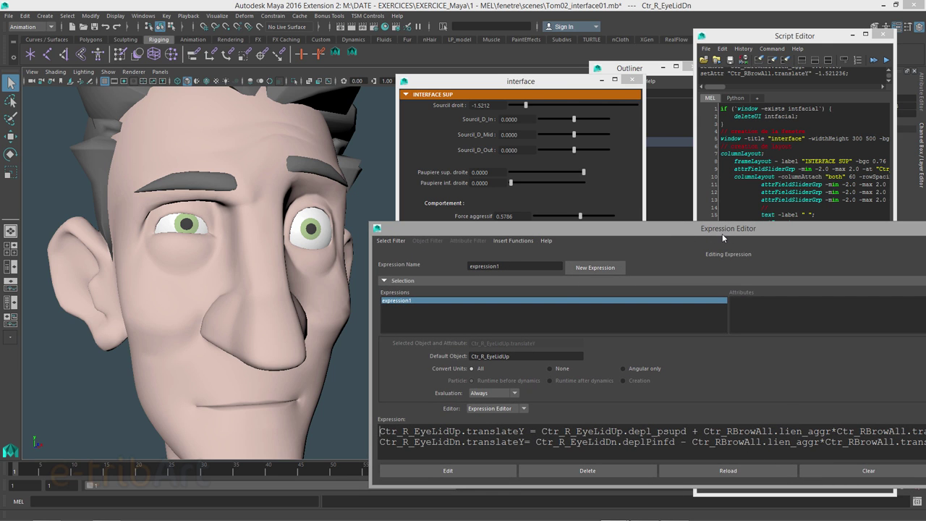
pyautogui.moveTo(722, 232); pyautogui.dragTo(925, 241)
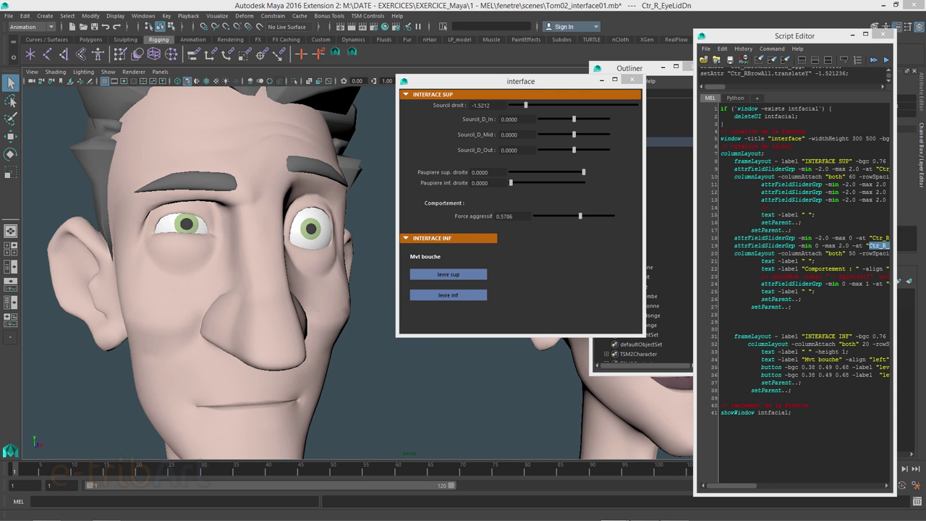
# Close the Script Editor and the interface window, then move the Outliner right
pyautogui.moveTo(731, 37); pyautogui.dragTo(712, 49)
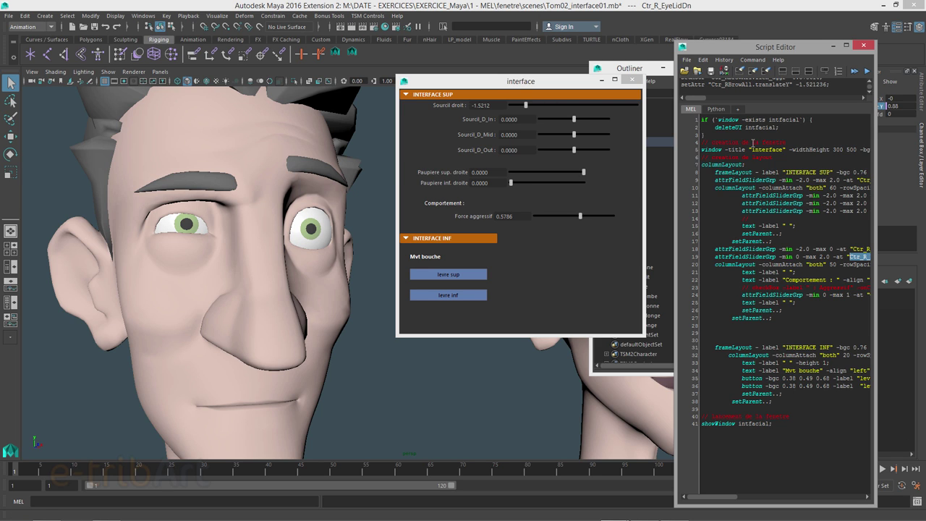
pyautogui.moveTo(559, 82); pyautogui.dragTo(552, 97)
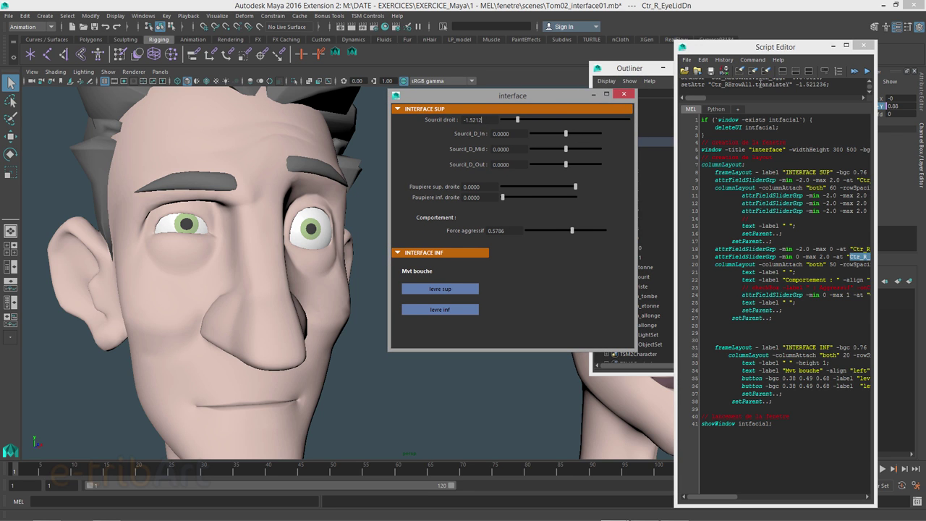
pyautogui.click(771, 50)
pyautogui.moveTo(771, 51); pyautogui.dragTo(725, 54)
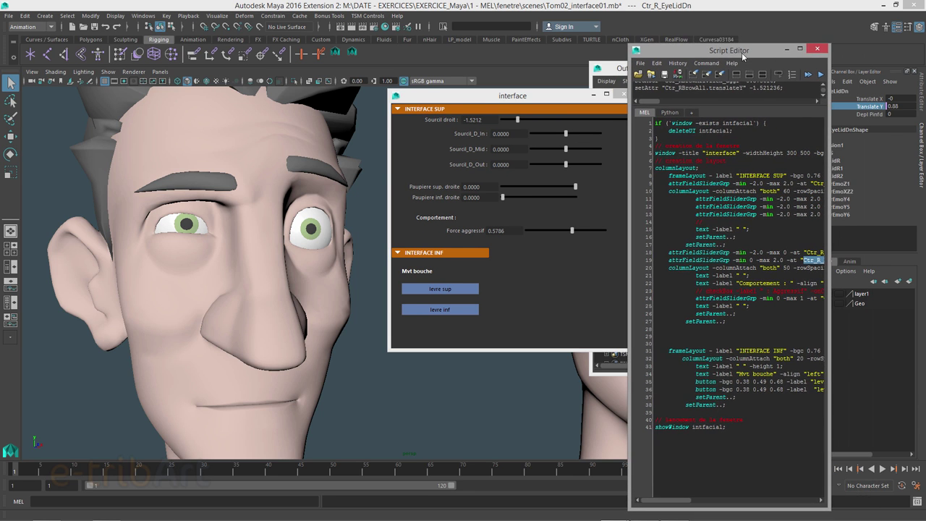
pyautogui.click(817, 52)
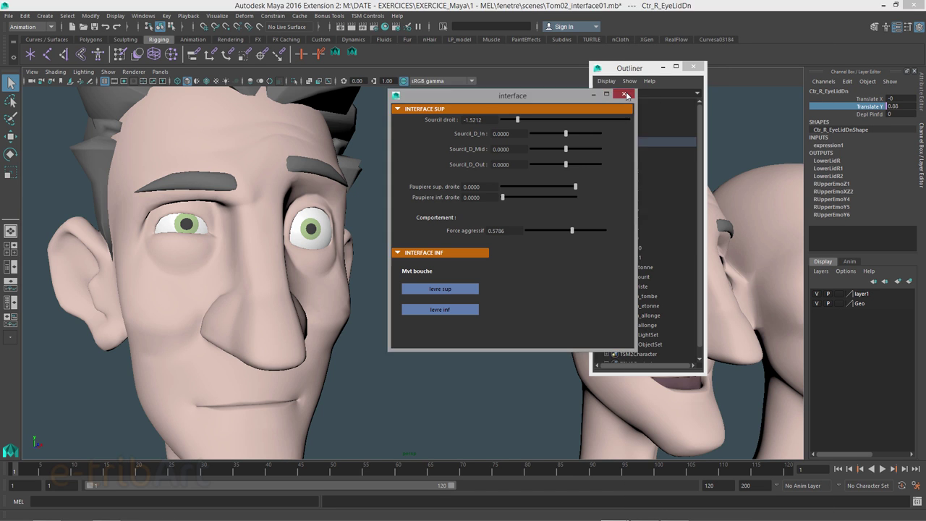
pyautogui.click(614, 94)
pyautogui.moveTo(620, 73); pyautogui.dragTo(706, 74)
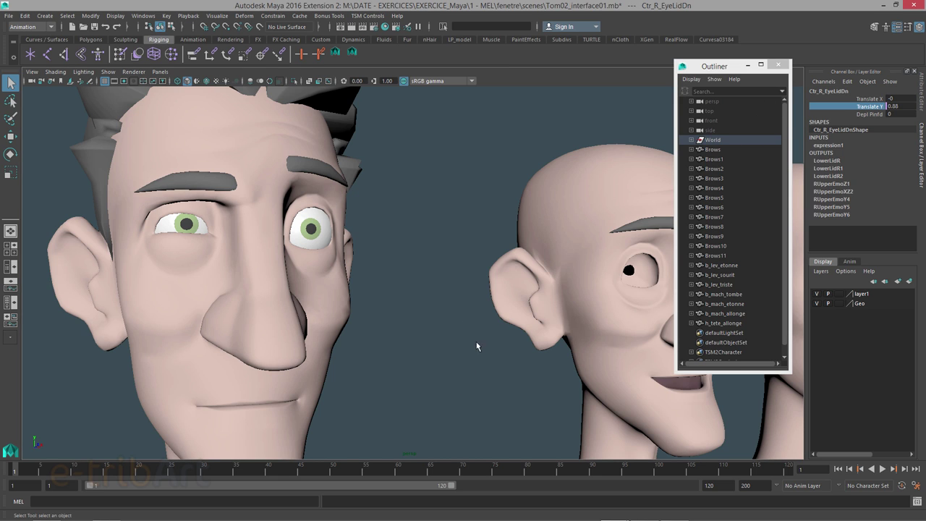
# Toggle the Geo layer, show NURBS Curves in the viewport, and select Ctr_L_EyeAll
pyautogui.click(818, 303)
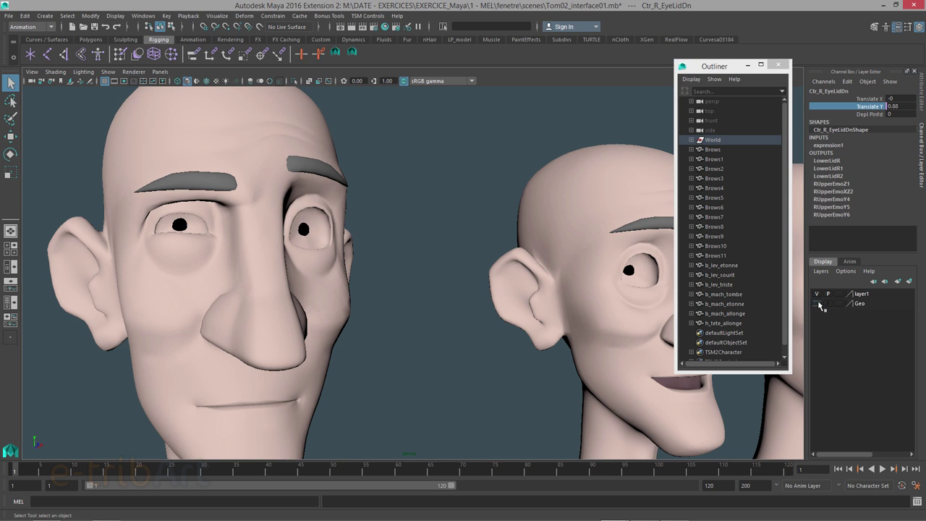
pyautogui.click(817, 303)
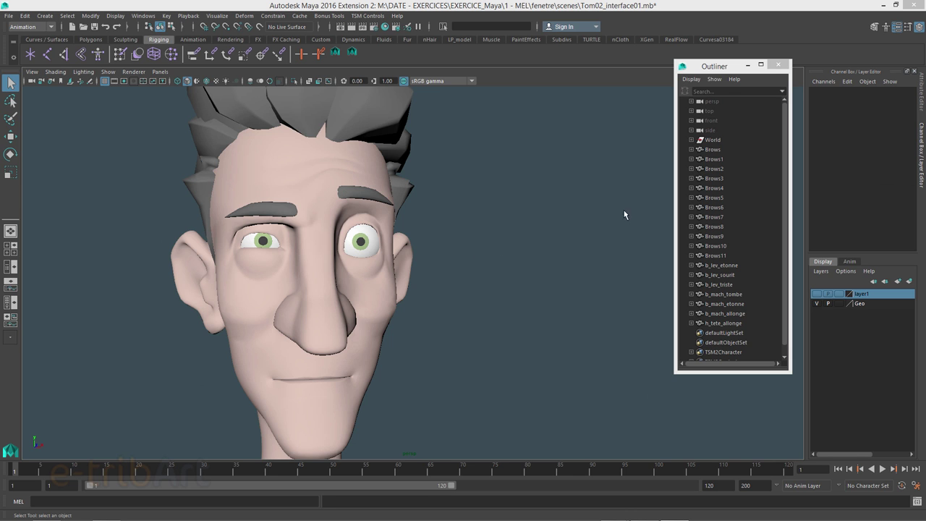
pyautogui.click(130, 71)
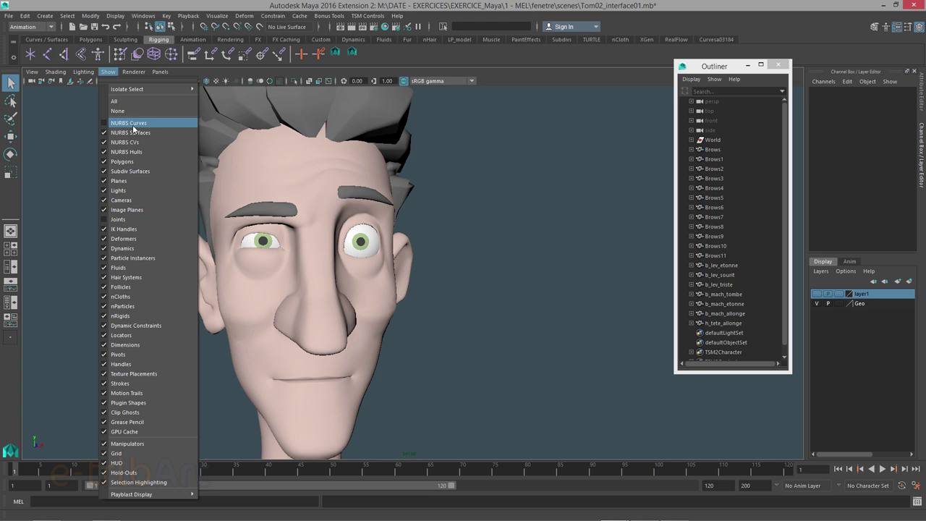
pyautogui.click(134, 121)
pyautogui.moveTo(387, 281)
pyautogui.keyDown('alt'); pyautogui.mouseDown()
pyautogui.moveTo(341, 288)
pyautogui.moveTo(369, 304)
pyautogui.mouseUp(); pyautogui.keyUp('alt')
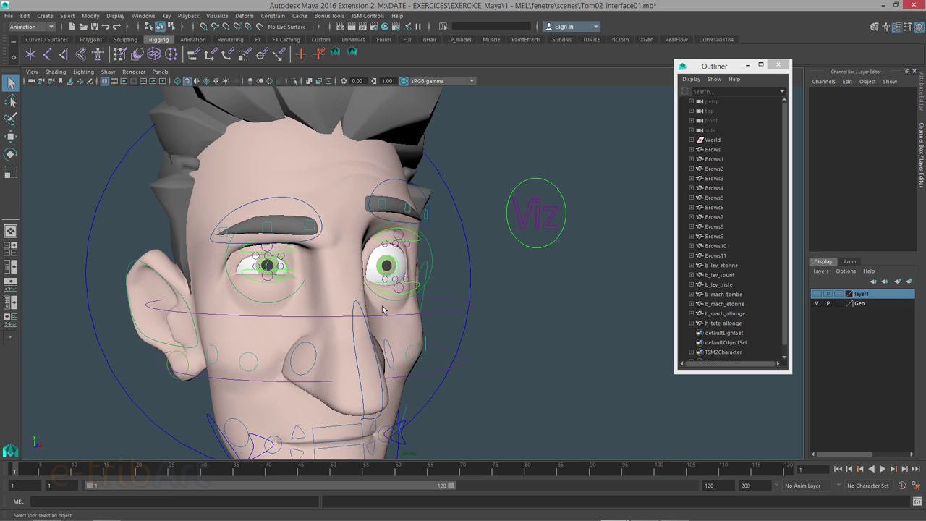
pyautogui.click(413, 249)
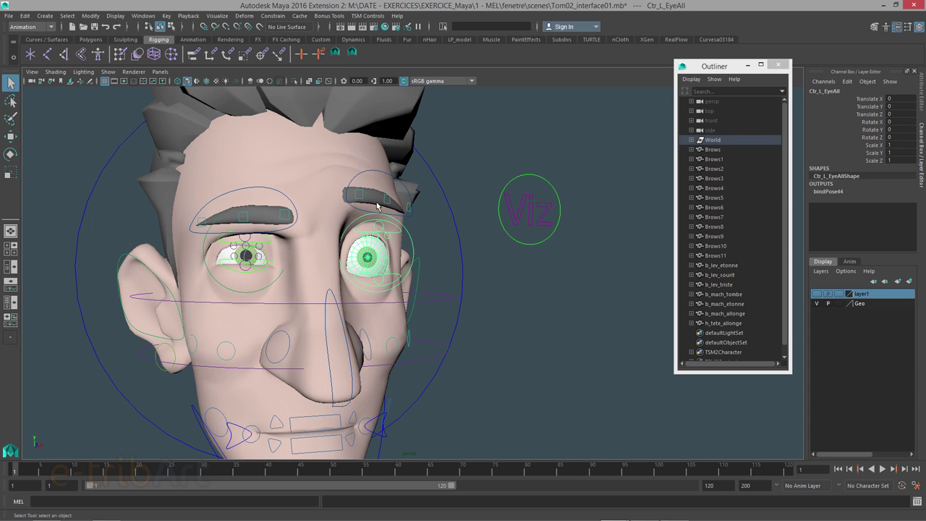
# Select Ctr_LBrowAll and drag it down along Y, then back toward rest
pyautogui.click(378, 176)
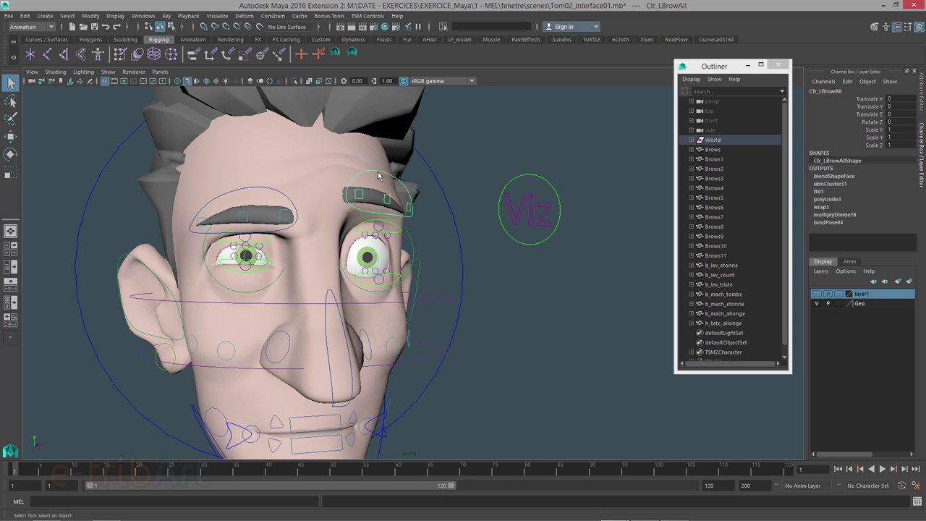
pyautogui.press('w')
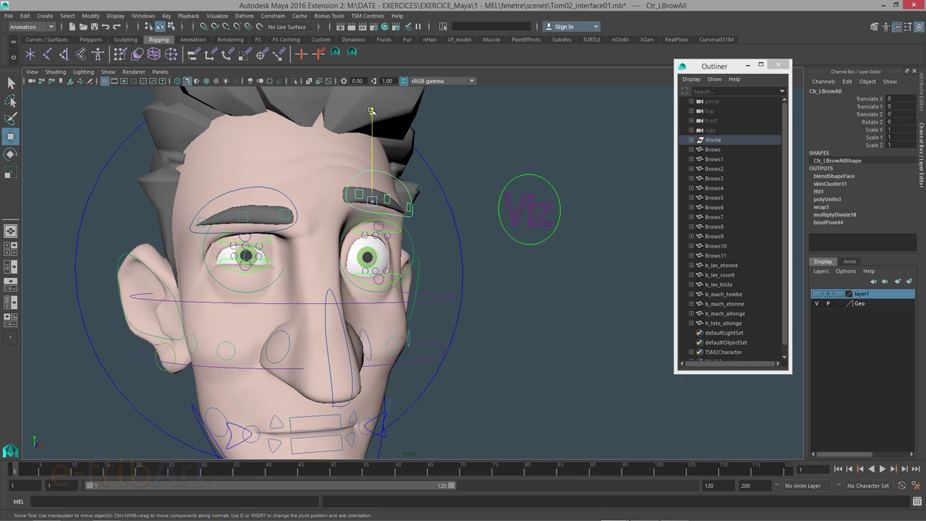
pyautogui.moveTo(372, 114)
pyautogui.mouseDown()
pyautogui.moveTo(369, 143)
pyautogui.moveTo(360, 133)
pyautogui.moveTo(315, 151)
pyautogui.moveTo(308, 116)
pyautogui.moveTo(309, 133)
pyautogui.mouseUp()
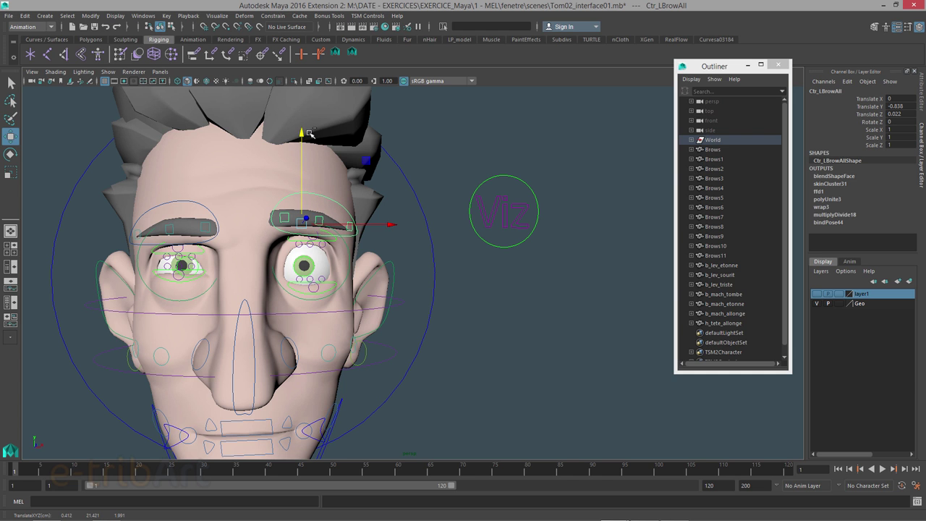
pyautogui.moveTo(309, 133); pyautogui.dragTo(313, 143)
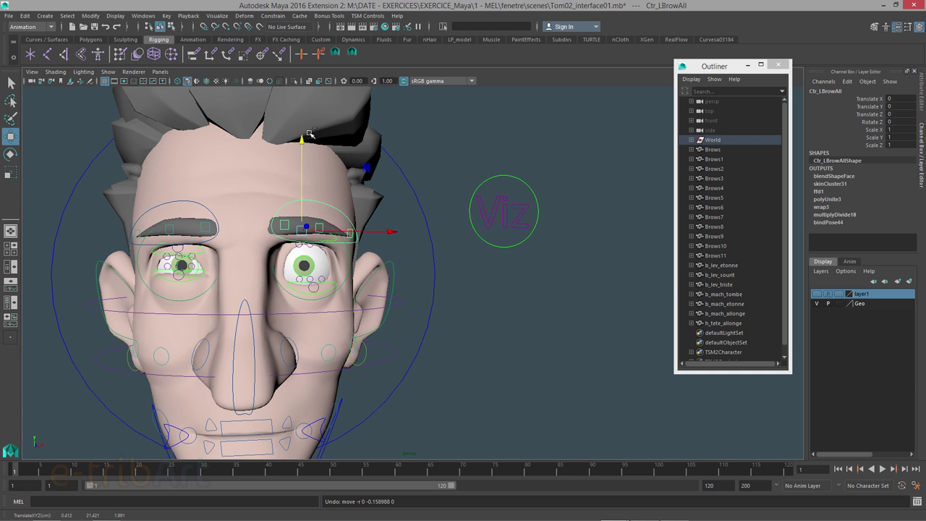
# Lower the brow control to about -1.39 in Y, then undo it back to 0
pyautogui.keyDown('alt'); pyautogui.moveTo(340, 269); pyautogui.dragTo(361, 275); pyautogui.keyUp('alt')
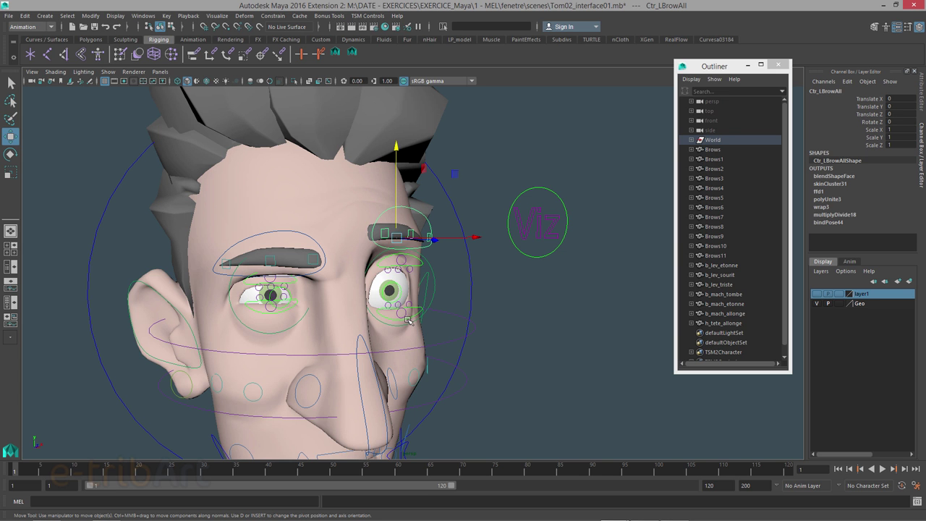
pyautogui.keyDown('alt'); pyautogui.moveTo(409, 322); pyautogui.dragTo(371, 318); pyautogui.keyUp('alt')
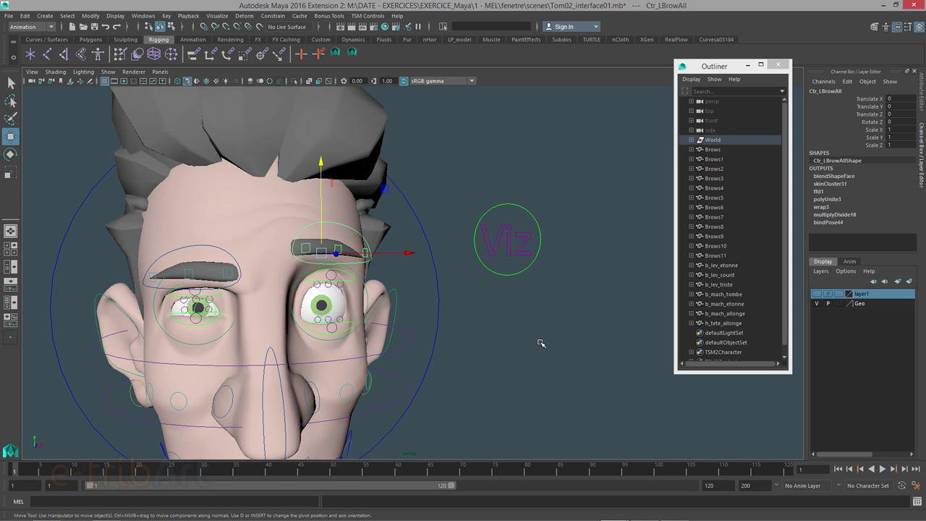
pyautogui.keyDown('alt'); pyautogui.moveTo(363, 324); pyautogui.dragTo(406, 288); pyautogui.keyUp('alt')
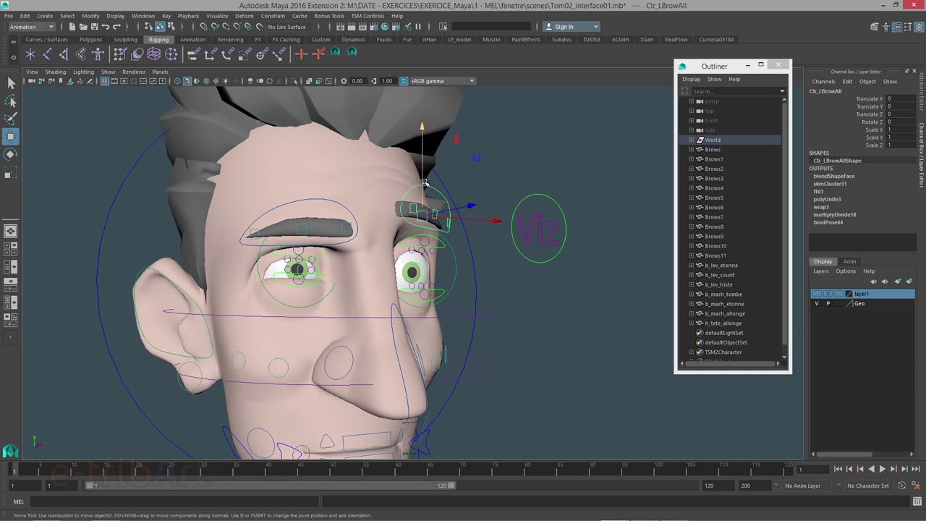
pyautogui.moveTo(424, 130); pyautogui.dragTo(390, 144)
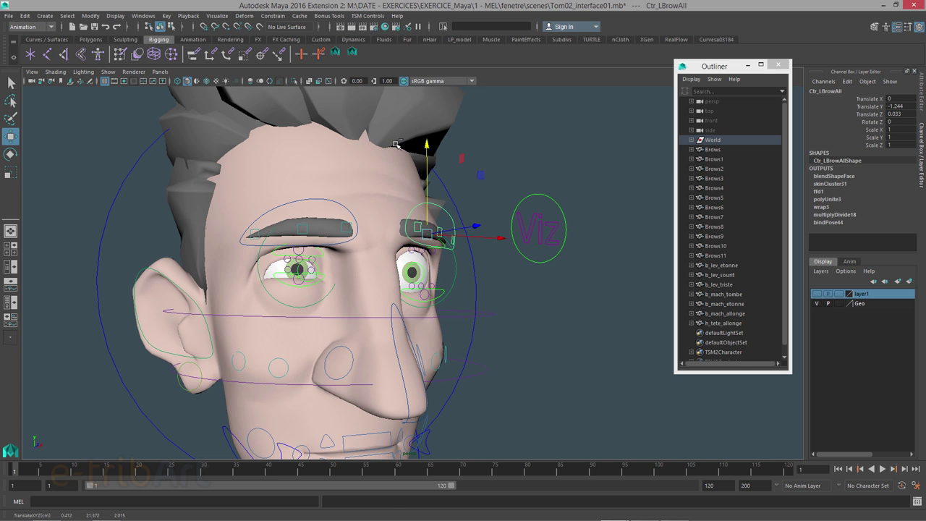
pyautogui.hotkey('ctrl', 'z')
pyautogui.hotkey('ctrl', 'z')
pyautogui.hotkey('ctrl', 'z')
pyautogui.keyDown('alt'); pyautogui.moveTo(449, 226); pyautogui.dragTo(398, 277); pyautogui.keyUp('alt')
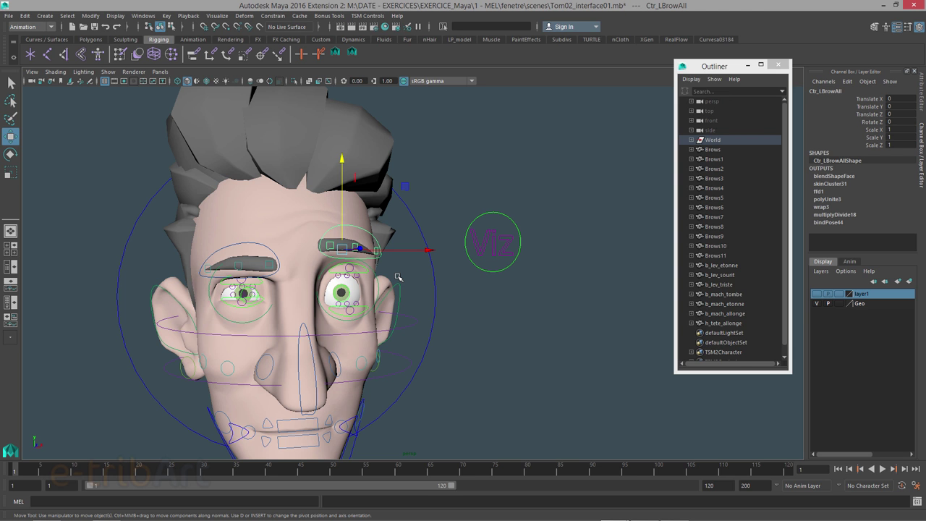
pyautogui.keyDown('alt'); pyautogui.moveTo(365, 284); pyautogui.dragTo(423, 277, button='right'); pyautogui.keyUp('alt')
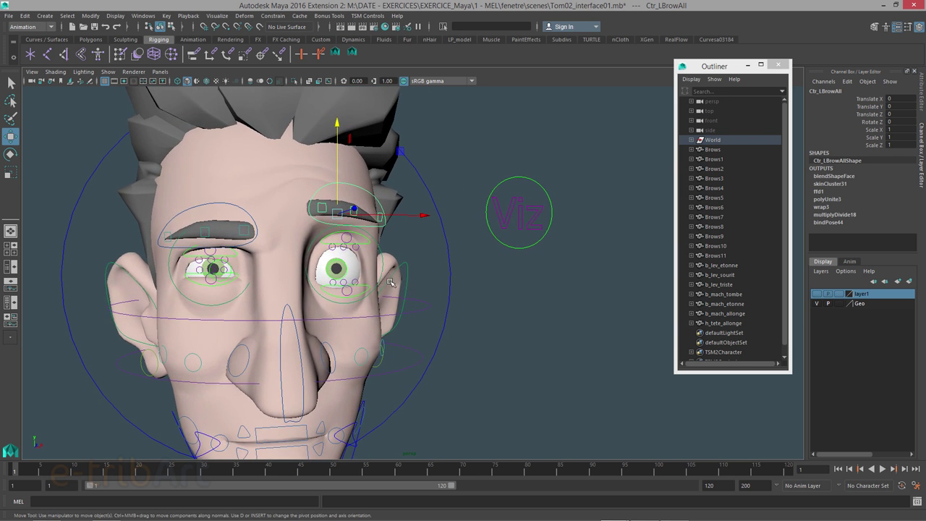
pyautogui.keyDown('alt'); pyautogui.moveTo(393, 282); pyautogui.dragTo(402, 307); pyautogui.keyUp('alt')
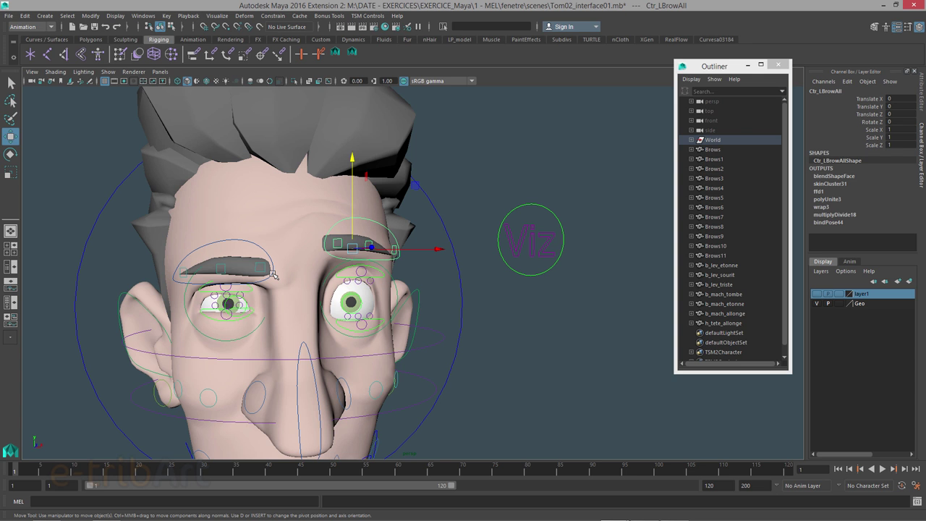
pyautogui.keyDown('alt'); pyautogui.moveTo(458, 305); pyautogui.dragTo(440, 304, button='middle'); pyautogui.keyUp('alt')
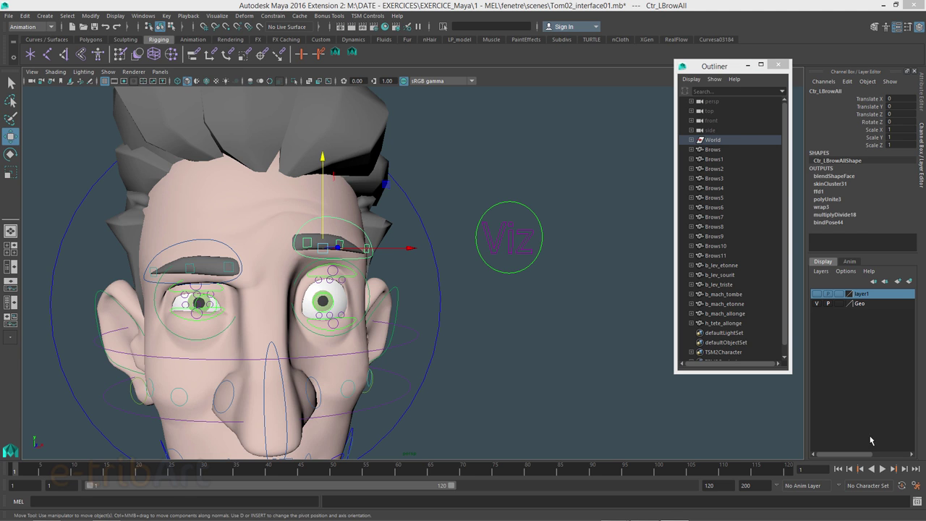
# Open the Script Editor, shrink it, and place it on the right beside the channels
pyautogui.click(917, 504)
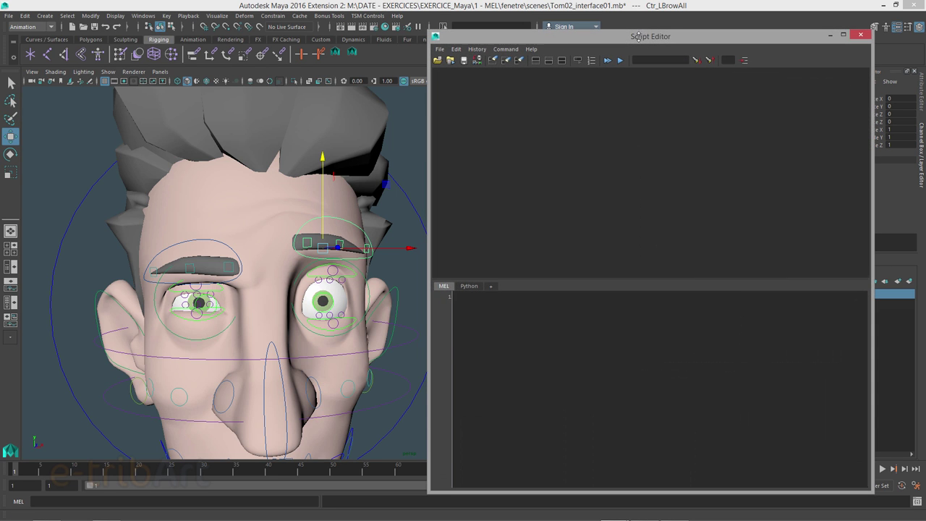
pyautogui.moveTo(642, 28)
pyautogui.mouseDown()
pyautogui.moveTo(612, 106)
pyautogui.moveTo(624, 66)
pyautogui.mouseUp()
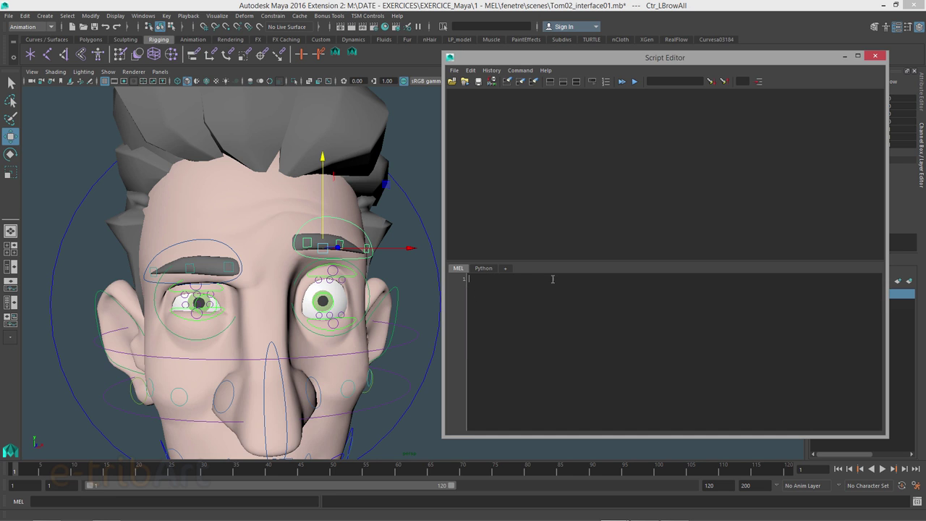
pyautogui.moveTo(544, 60); pyautogui.dragTo(573, 56)
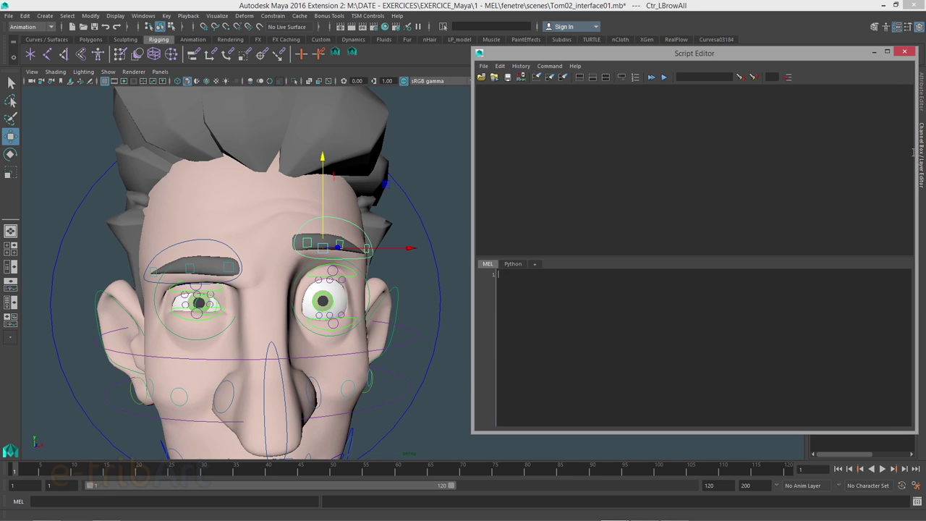
pyautogui.moveTo(912, 152); pyautogui.dragTo(847, 152)
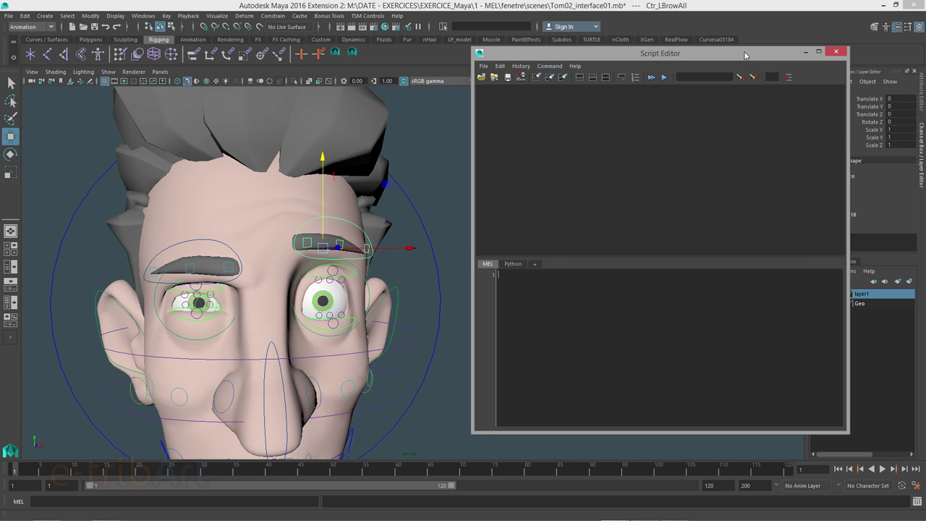
pyautogui.moveTo(745, 55); pyautogui.dragTo(815, 53)
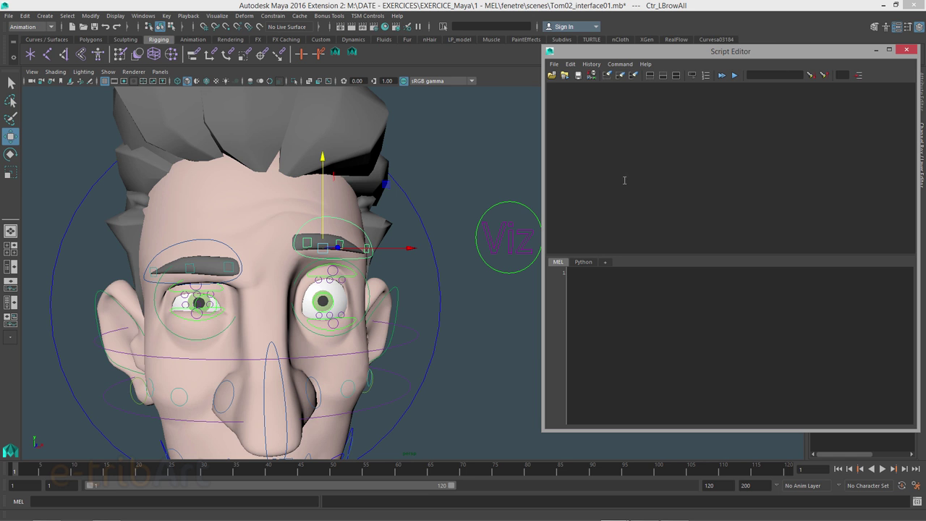
# Zoom and tumble the view to frame the whole character from above
pyautogui.scroll(-2, 346, 237)
pyautogui.scroll(-2, 346, 237)
pyautogui.scroll(-2, 345, 238)
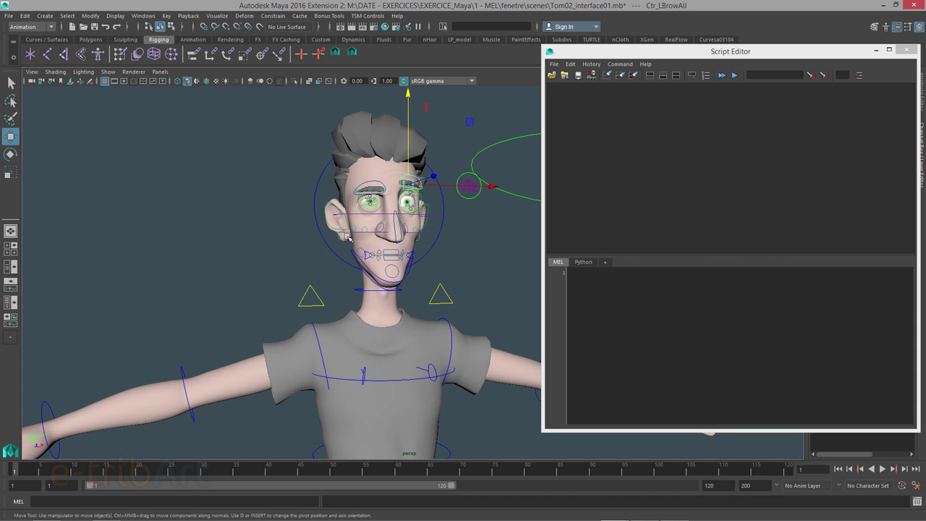
pyautogui.keyDown('alt'); pyautogui.moveTo(346, 237); pyautogui.dragTo(394, 285); pyautogui.keyUp('alt')
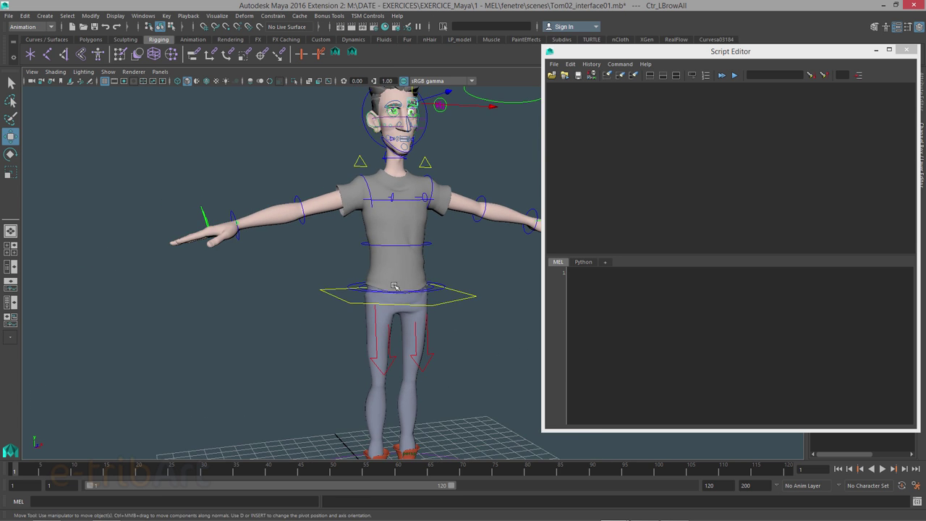
pyautogui.scroll(1, 395, 286)
pyautogui.scroll(2, 394, 286)
pyautogui.scroll(2, 353, 281)
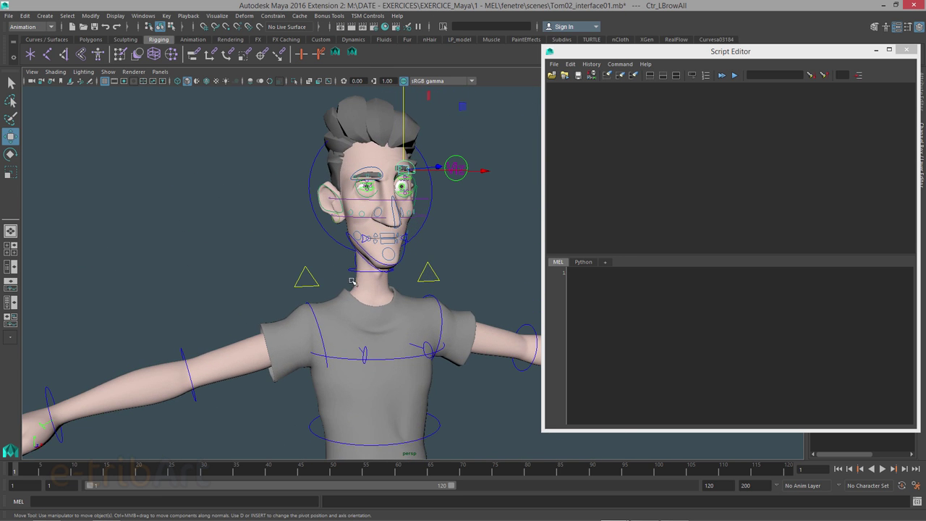
pyautogui.scroll(-2, 355, 278)
pyautogui.scroll(-1, 365, 276)
pyautogui.scroll(-2, 339, 299)
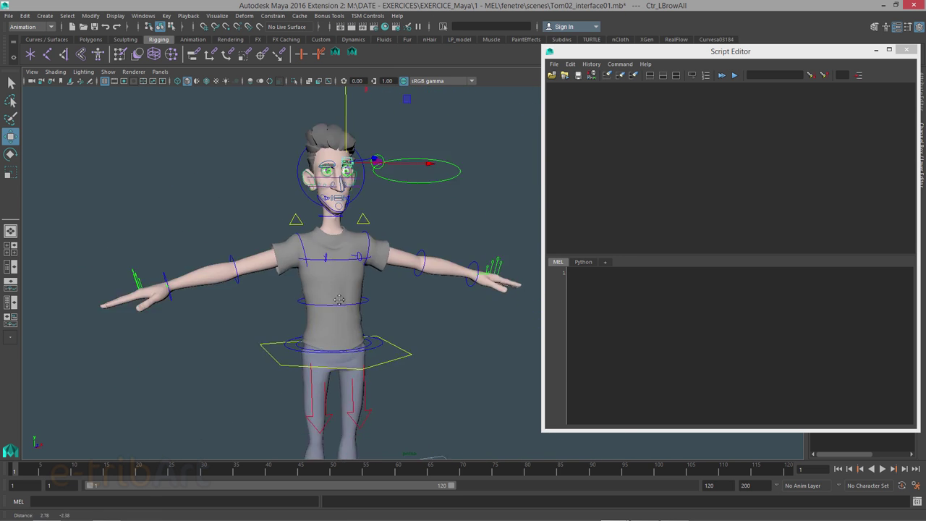
pyautogui.keyDown('alt'); pyautogui.moveTo(339, 299); pyautogui.dragTo(350, 274); pyautogui.keyUp('alt')
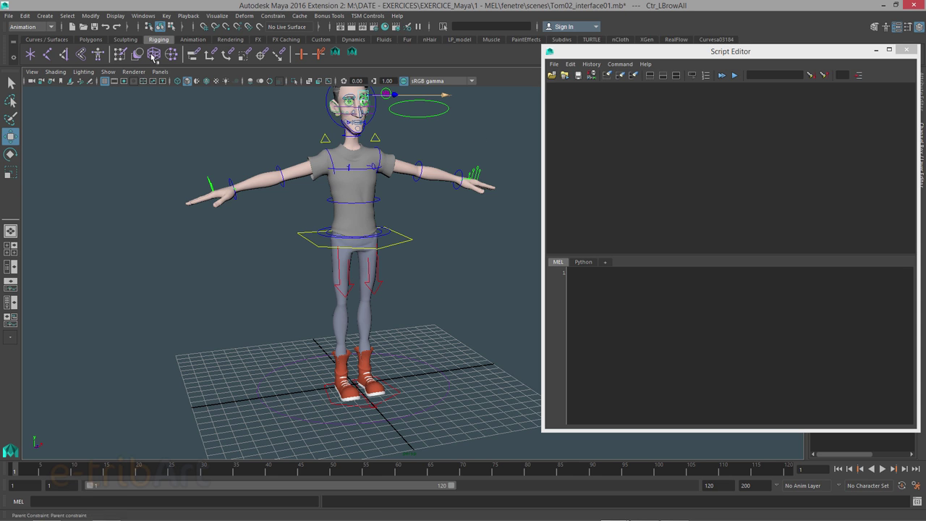
# Create a polygon sphere and move it to about -9.49 in X
pyautogui.click(44, 15)
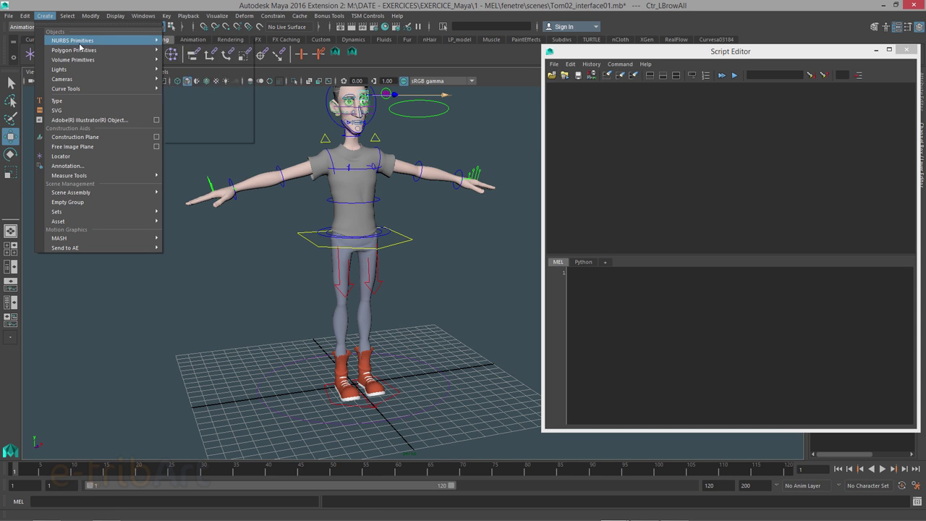
pyautogui.moveTo(74, 50)
pyautogui.click(183, 58)
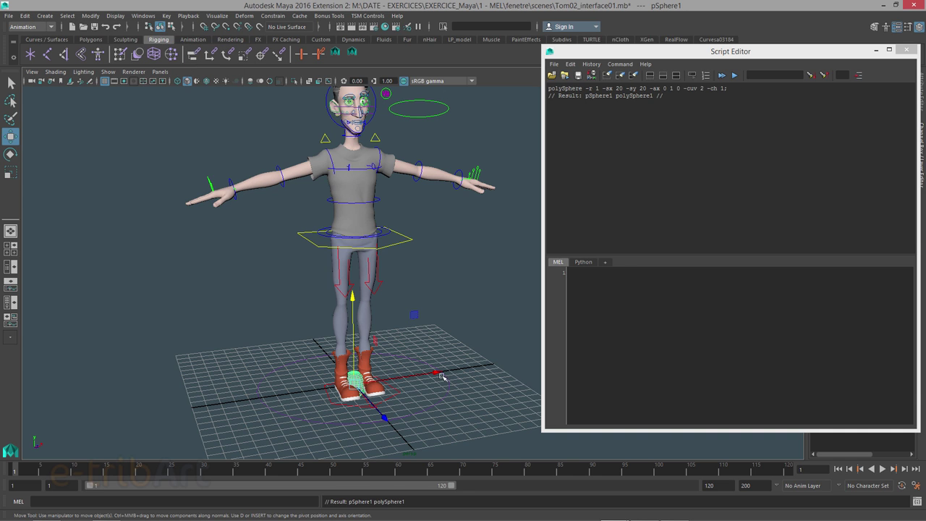
pyautogui.moveTo(438, 373); pyautogui.dragTo(320, 399)
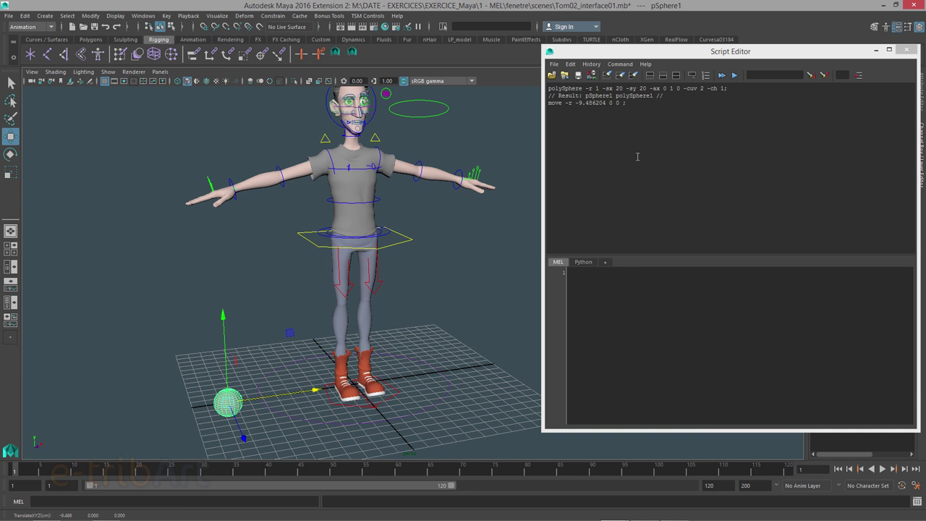
# Select the three logged sphere commands in the Script Editor history
pyautogui.click(602, 124)
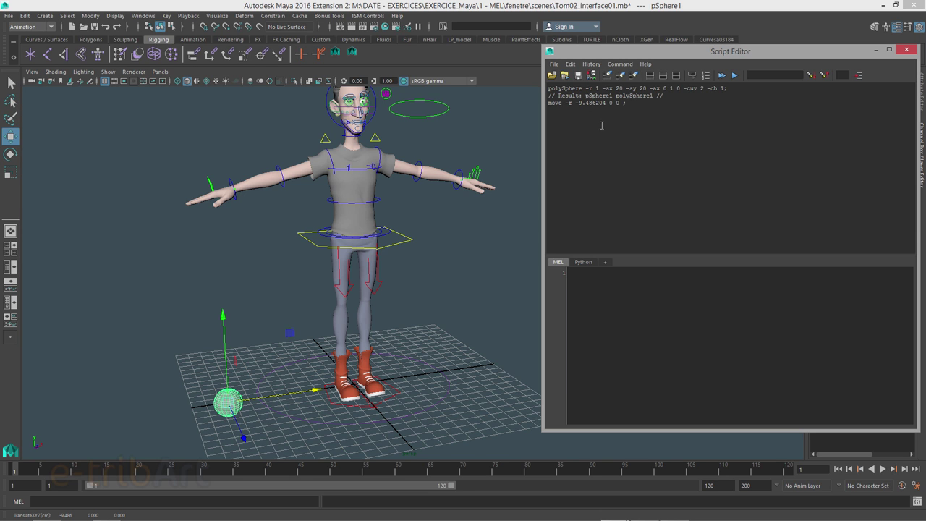
pyautogui.moveTo(615, 54); pyautogui.dragTo(565, 68)
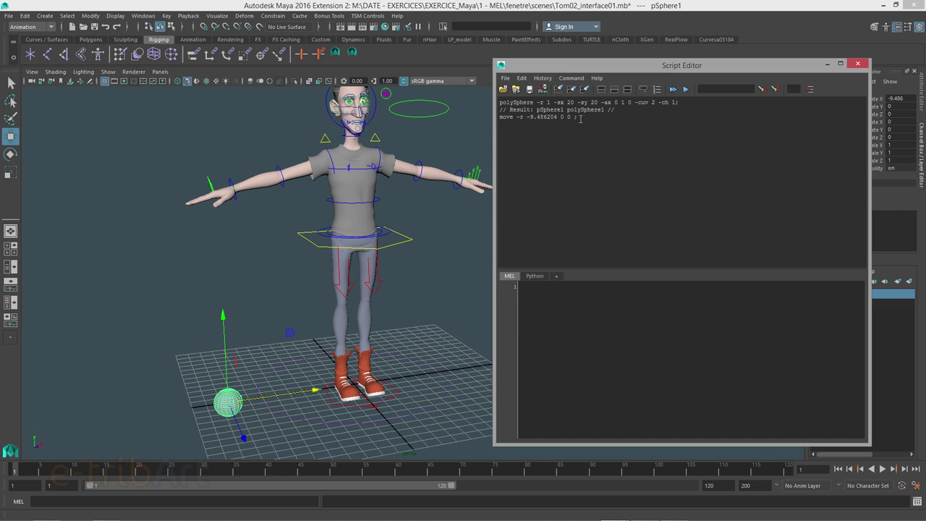
pyautogui.moveTo(581, 117); pyautogui.dragTo(499, 101)
pyautogui.hotkey('ctrl', 'c')
# Paste the sphere commands into the MEL tab without the Result line, and delete the sphere
pyautogui.rightClick(544, 109)
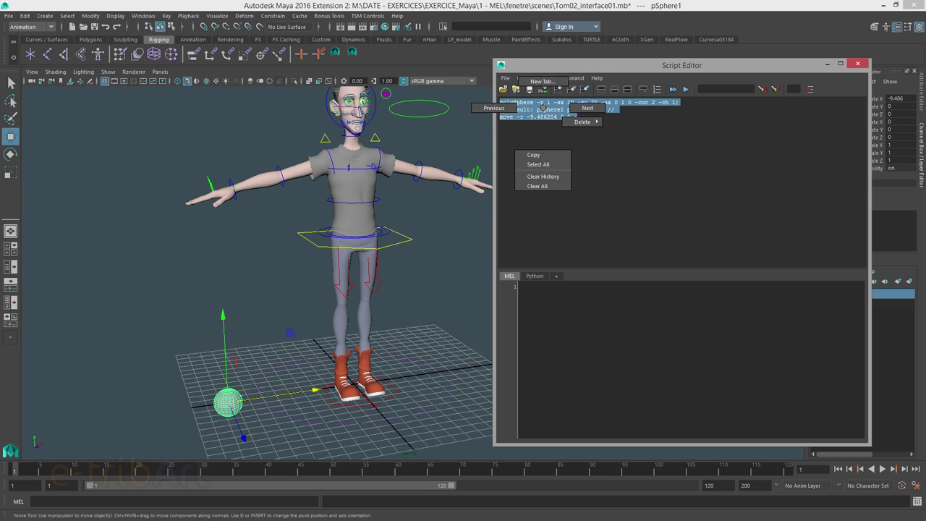
pyautogui.click(546, 121)
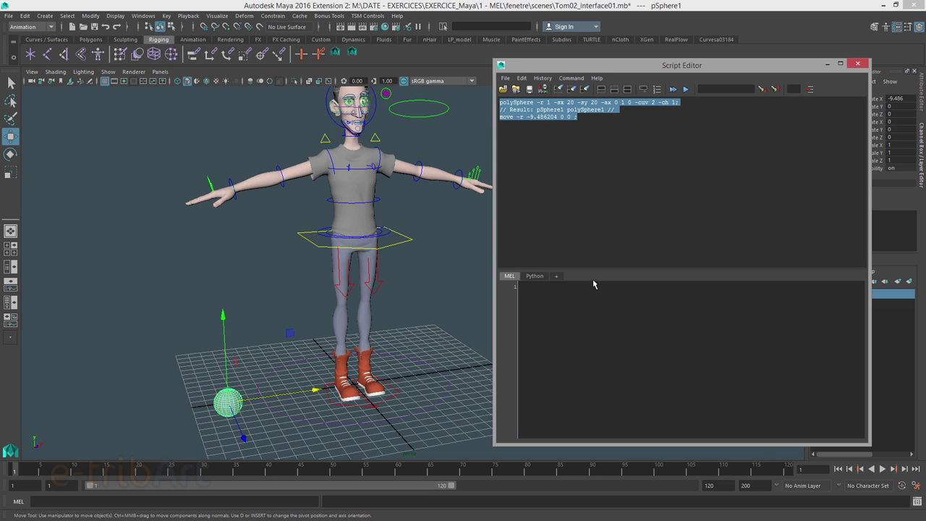
pyautogui.hotkey('ctrl', 'v')
pyautogui.moveTo(641, 294); pyautogui.dragTo(520, 297)
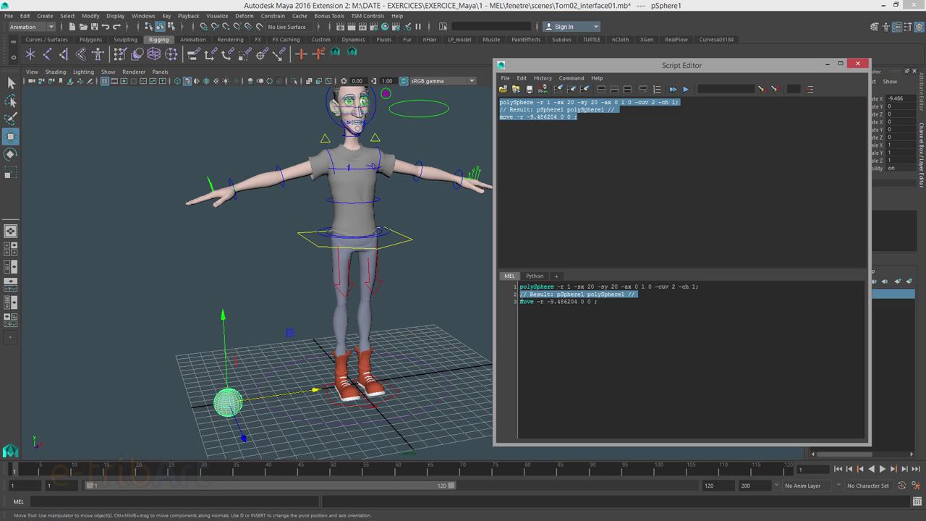
pyautogui.press('BackSpace')
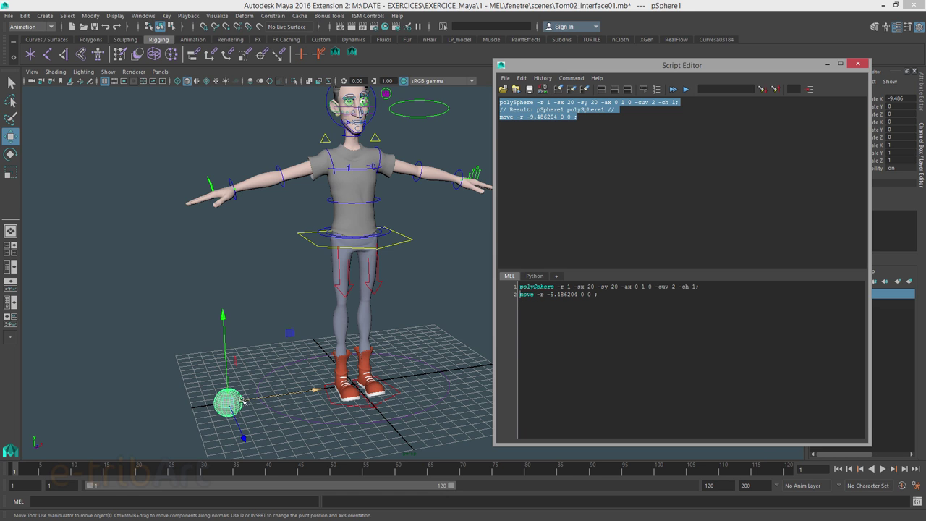
pyautogui.moveTo(233, 404); pyautogui.dragTo(231, 402)
pyautogui.press('Delete')
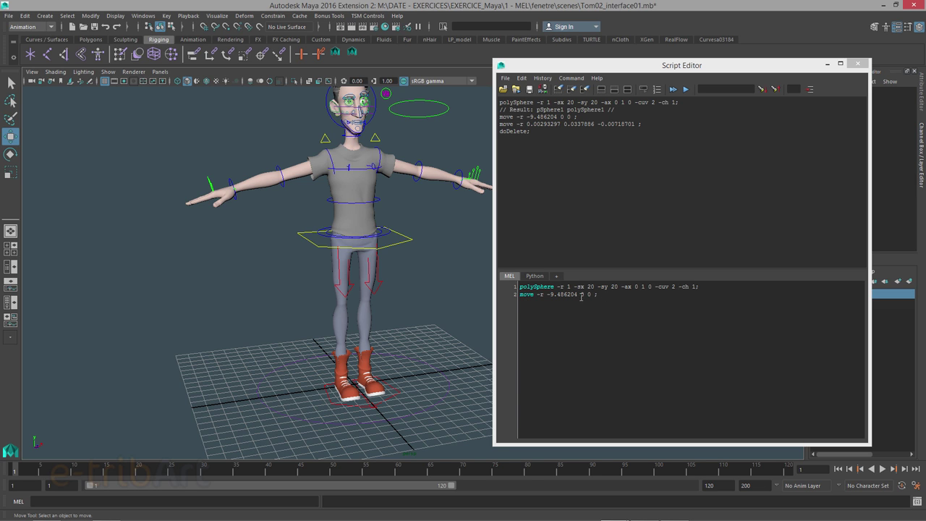
# Change the move distance to -15 in X, run the script, then delete the new sphere
pyautogui.click(550, 295)
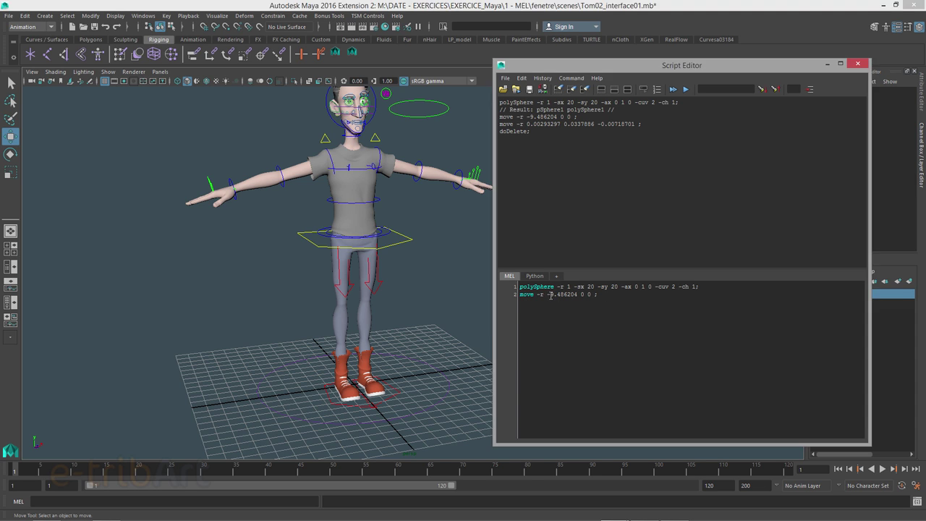
pyautogui.moveTo(550, 295); pyautogui.dragTo(578, 295)
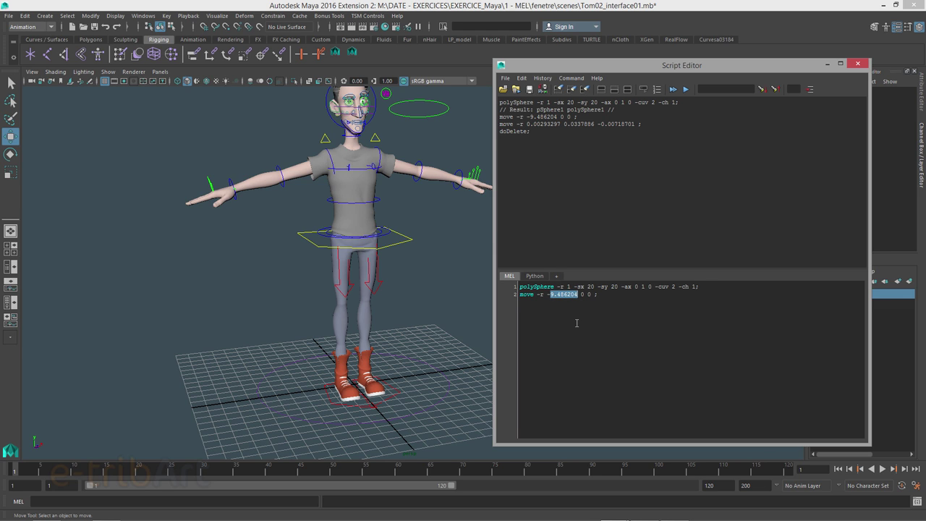
pyautogui.write('15')
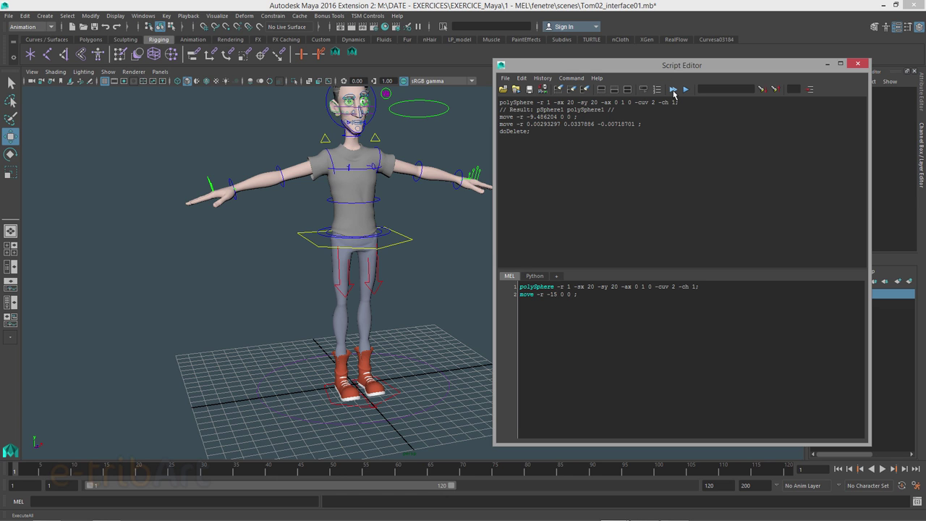
pyautogui.click(673, 89)
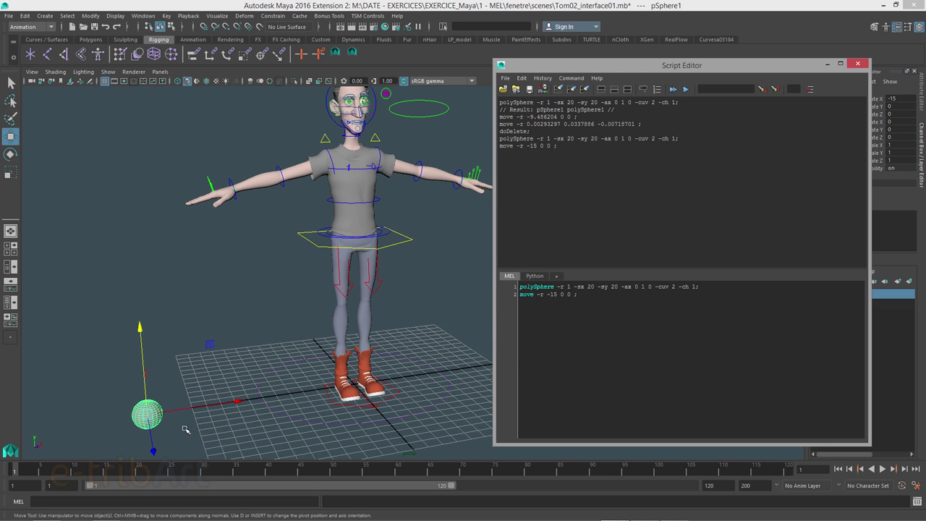
pyautogui.click(145, 414)
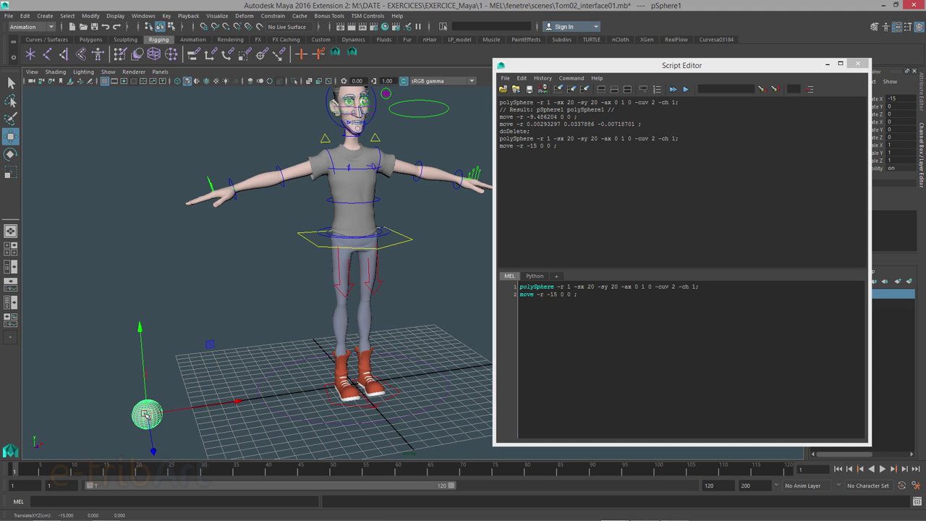
pyautogui.press('Delete')
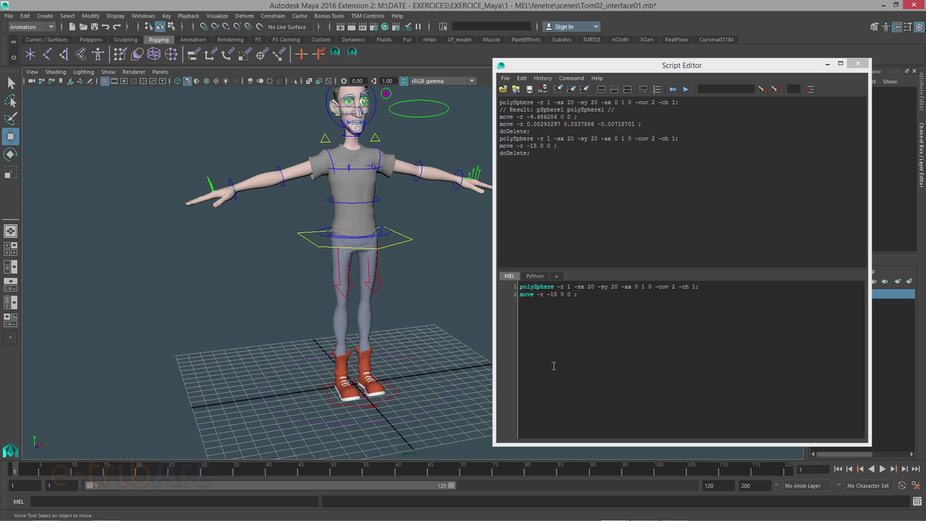
# Zoom onto the face and select the left brow control Ctr_LBrowAll
pyautogui.moveTo(551, 70); pyautogui.dragTo(605, 55)
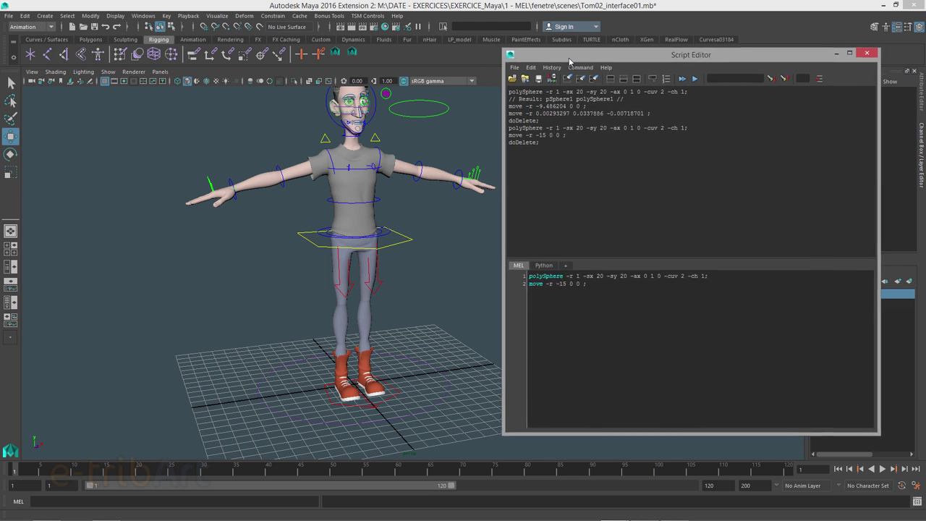
pyautogui.keyDown('alt'); pyautogui.moveTo(268, 264); pyautogui.dragTo(250, 352, button='middle'); pyautogui.keyUp('alt')
pyautogui.scroll(3, 249, 353)
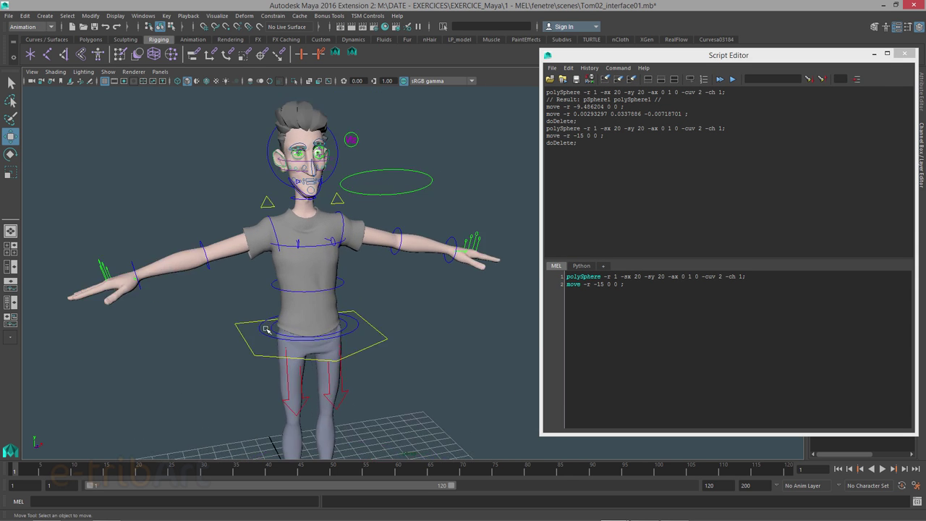
pyautogui.scroll(3, 275, 362)
pyautogui.scroll(3, 328, 390)
pyautogui.keyDown('alt'); pyautogui.moveTo(328, 390); pyautogui.dragTo(371, 425); pyautogui.keyUp('alt')
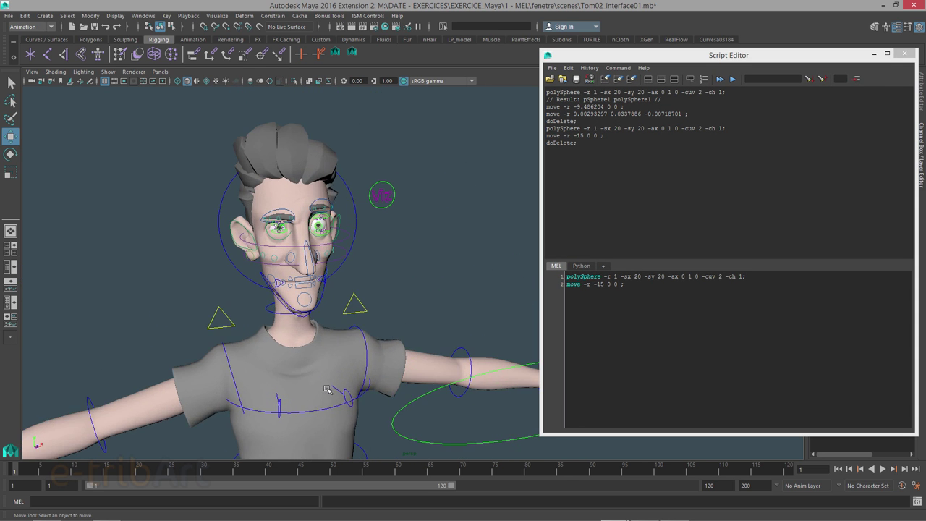
pyautogui.scroll(3, 370, 425)
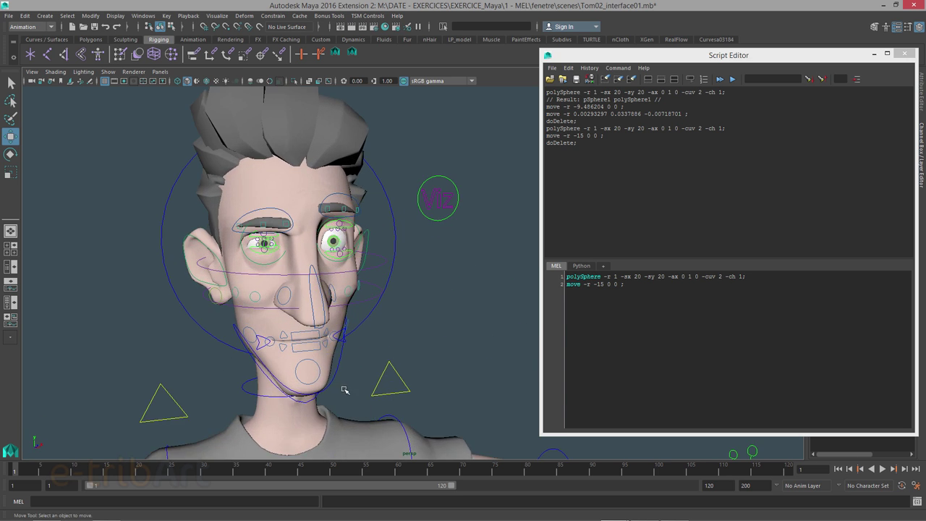
pyautogui.keyDown('alt'); pyautogui.moveTo(346, 391); pyautogui.dragTo(333, 377); pyautogui.keyUp('alt')
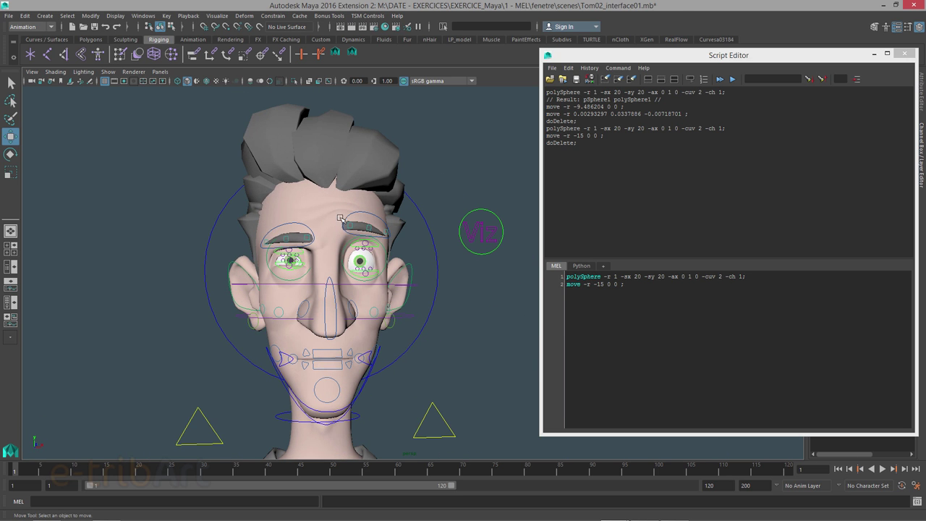
pyautogui.click(347, 218)
pyautogui.keyDown('alt'); pyautogui.moveTo(351, 318); pyautogui.dragTo(363, 336); pyautogui.keyUp('alt')
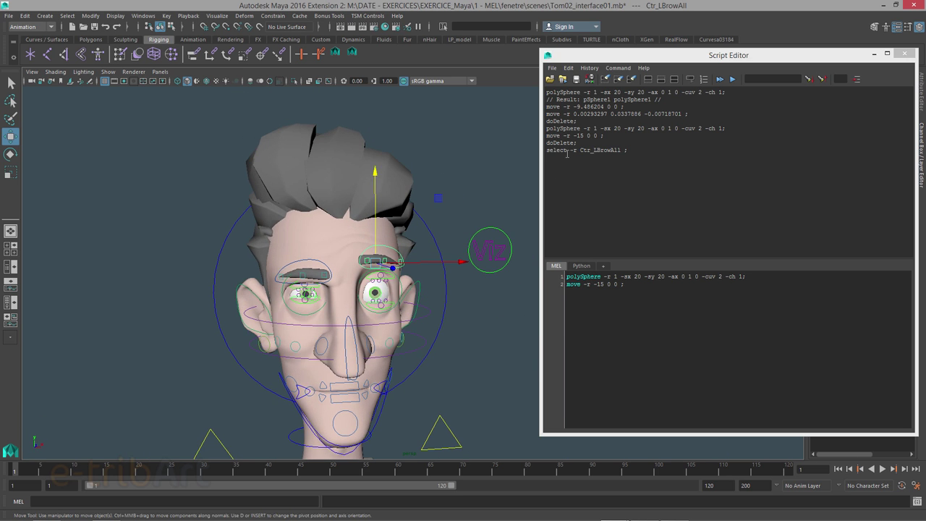
# Clear all the old sphere commands from the MEL input tab
pyautogui.moveTo(646, 62)
pyautogui.mouseDown()
pyautogui.moveTo(611, 198)
pyautogui.moveTo(633, 137)
pyautogui.mouseUp()
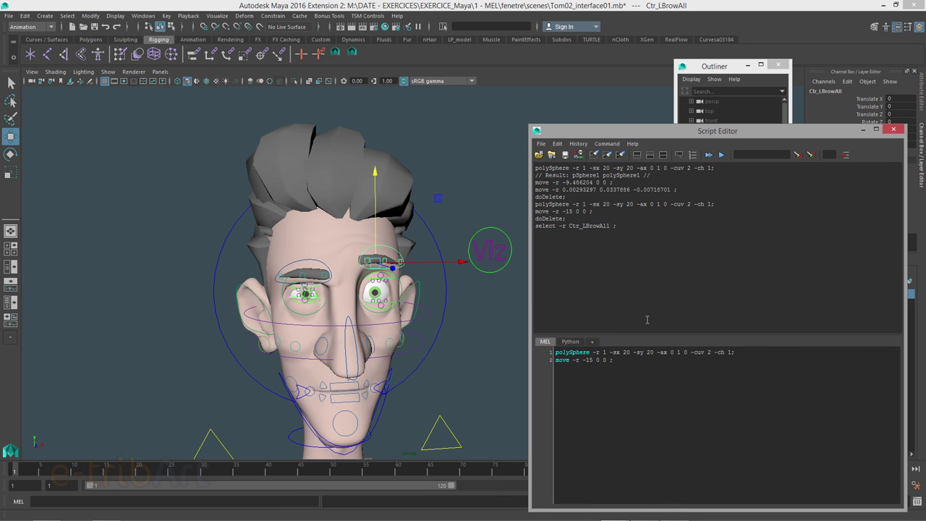
pyautogui.moveTo(578, 134); pyautogui.dragTo(575, 56)
pyautogui.hotkey('ctrl', 'a')
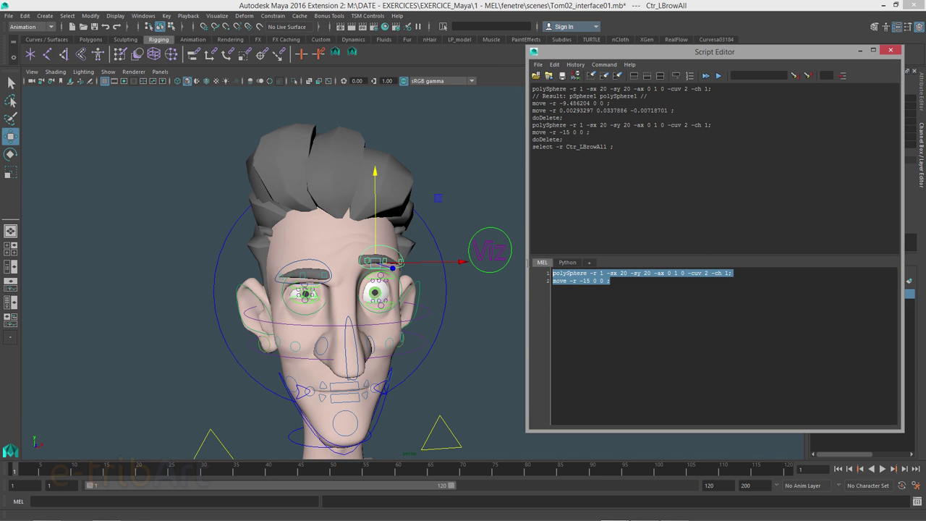
pyautogui.press('Delete')
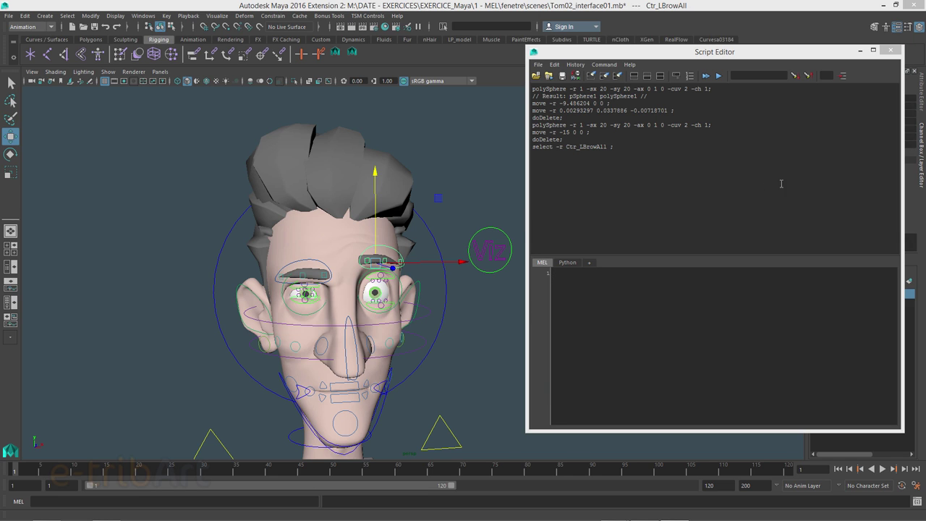
# Type 'window -title "interface" -widthHeight 300 500 -bgc 0.2 0.2', then enlarge the font and widen the editor
pyautogui.click(570, 285)
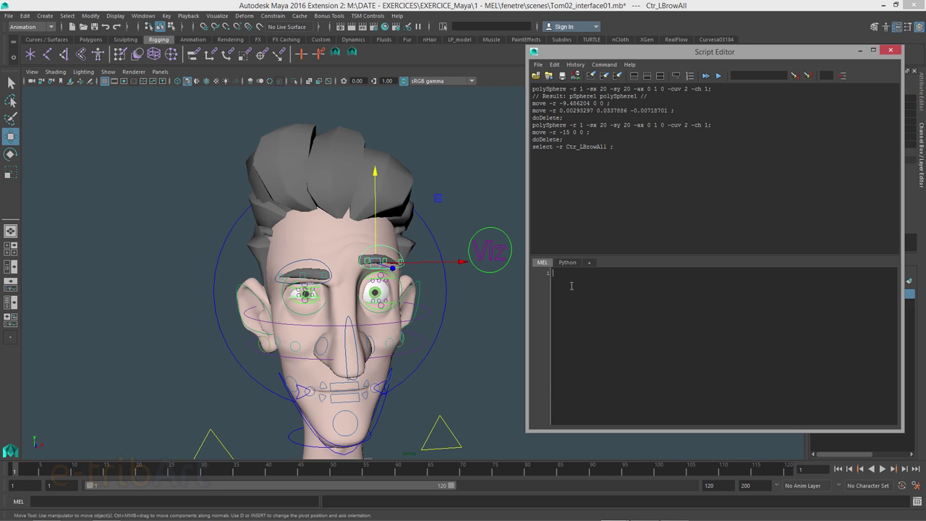
pyautogui.write('window -title "interface" -widthHeight 300 500 -bgc 0.2 0.2')
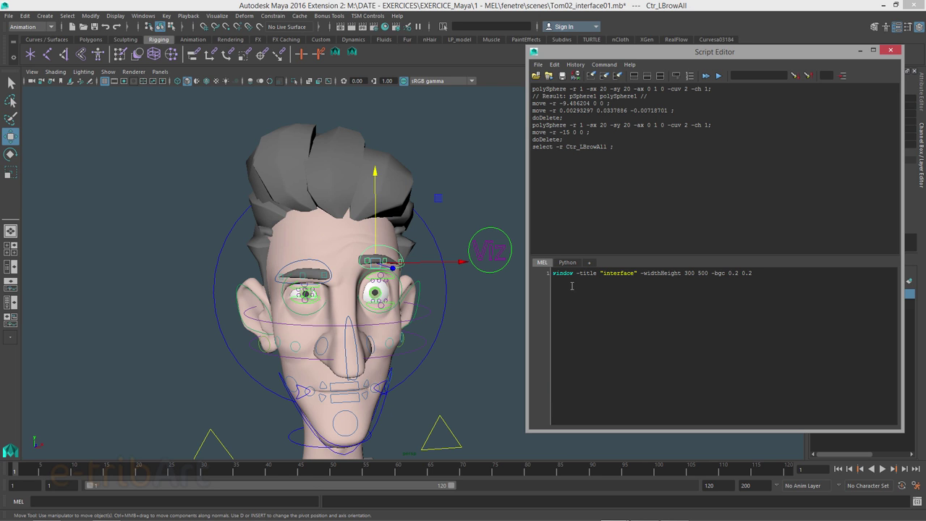
pyautogui.keyDown('ctrl'); pyautogui.scroll(1, 573, 277); pyautogui.keyUp('ctrl')
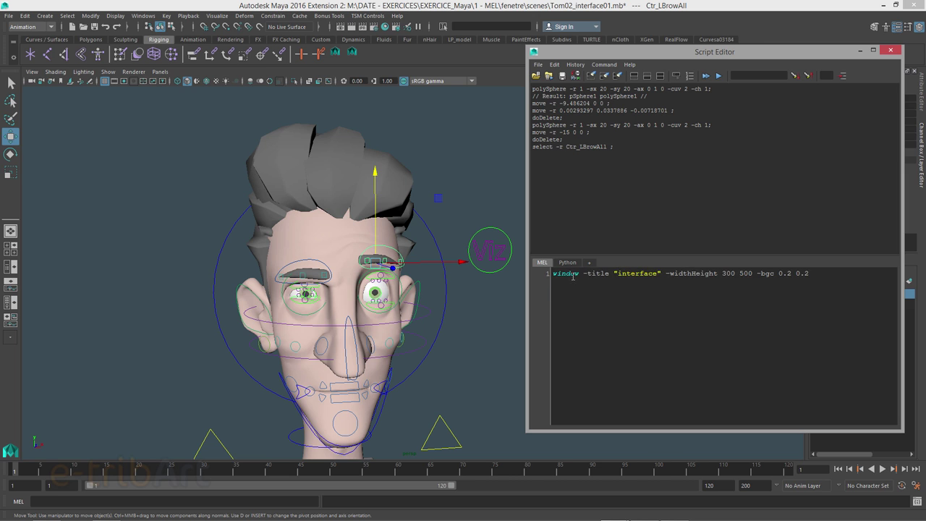
pyautogui.keyDown('ctrl'); pyautogui.scroll(1, 573, 276); pyautogui.keyUp('ctrl')
pyautogui.moveTo(527, 300); pyautogui.dragTo(443, 300)
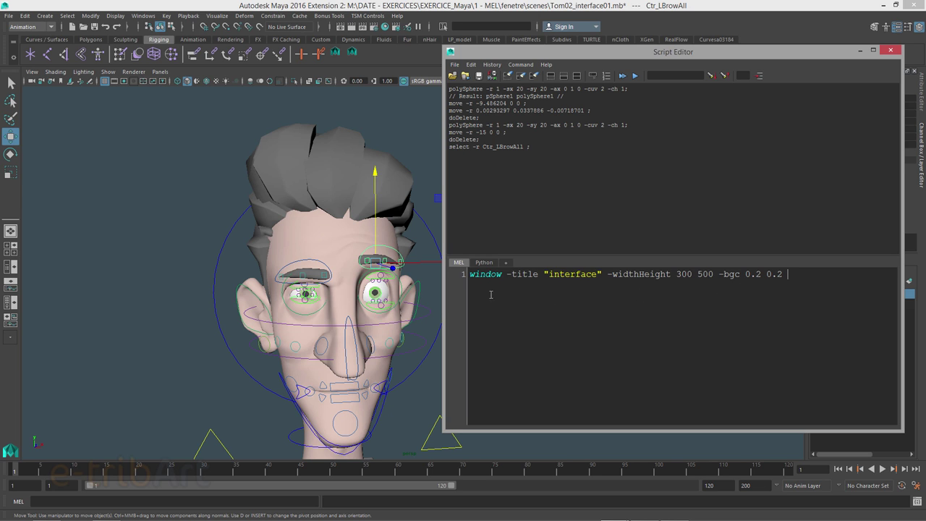
# Append ' 0.2 intfacial' to the window command and add a 'showWindow intfacial' line
pyautogui.click(470, 277)
pyautogui.moveTo(470, 277); pyautogui.dragTo(504, 278)
pyautogui.click(503, 278)
pyautogui.moveTo(472, 274); pyautogui.dragTo(803, 275)
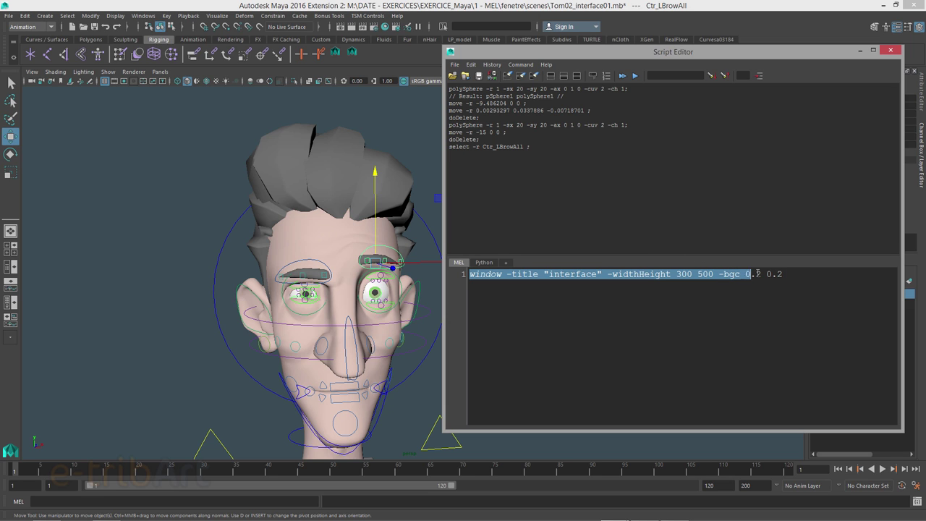
pyautogui.click(798, 278)
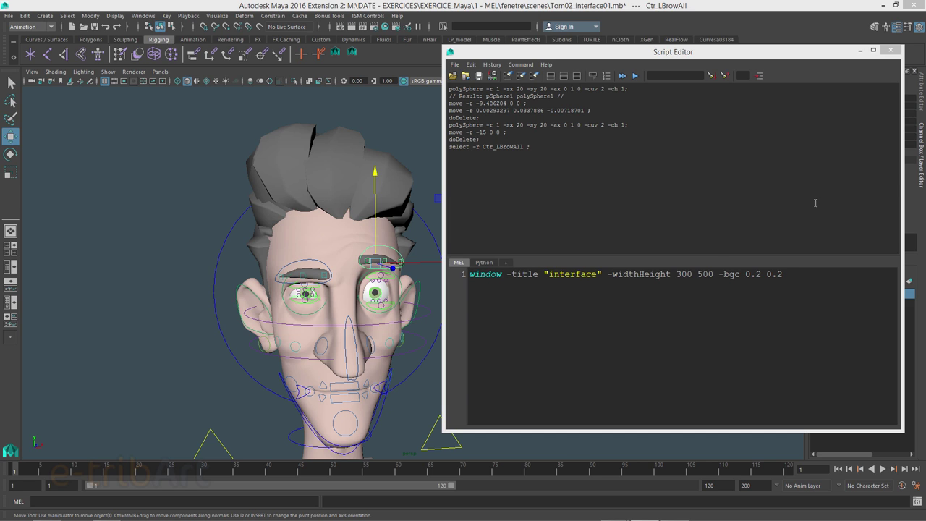
pyautogui.click(786, 273)
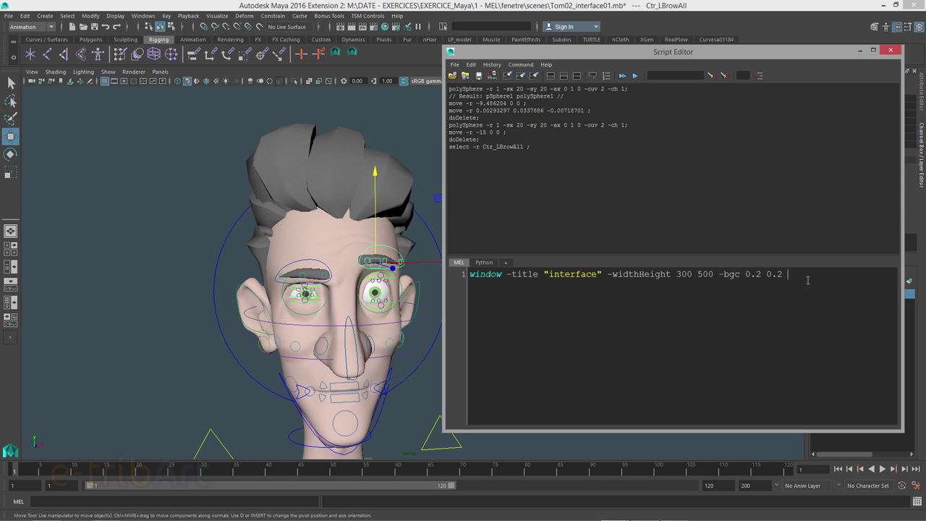
pyautogui.write('0.2')
pyautogui.write('in')
pyautogui.write('t')
pyautogui.write('f')
pyautogui.write('acial')
pyautogui.write('showWindow intfacial')
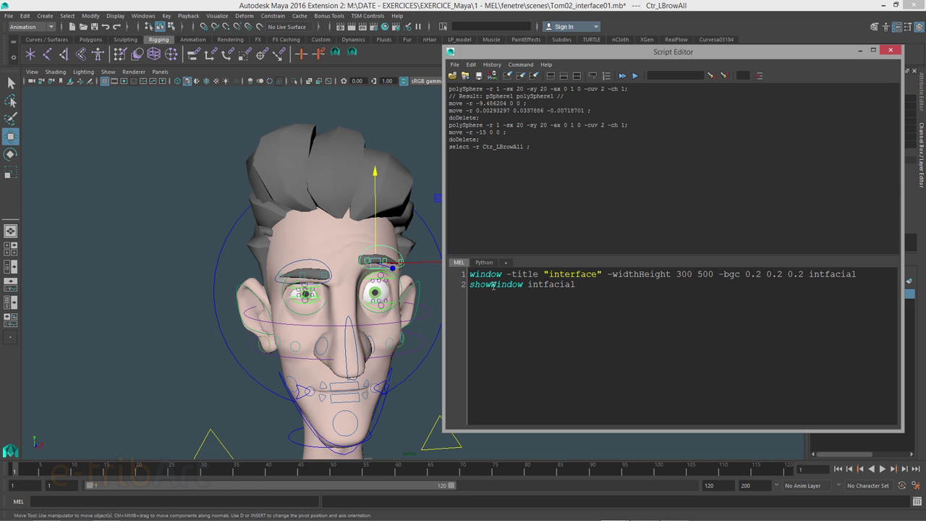
pyautogui.moveTo(470, 275); pyautogui.dragTo(872, 282)
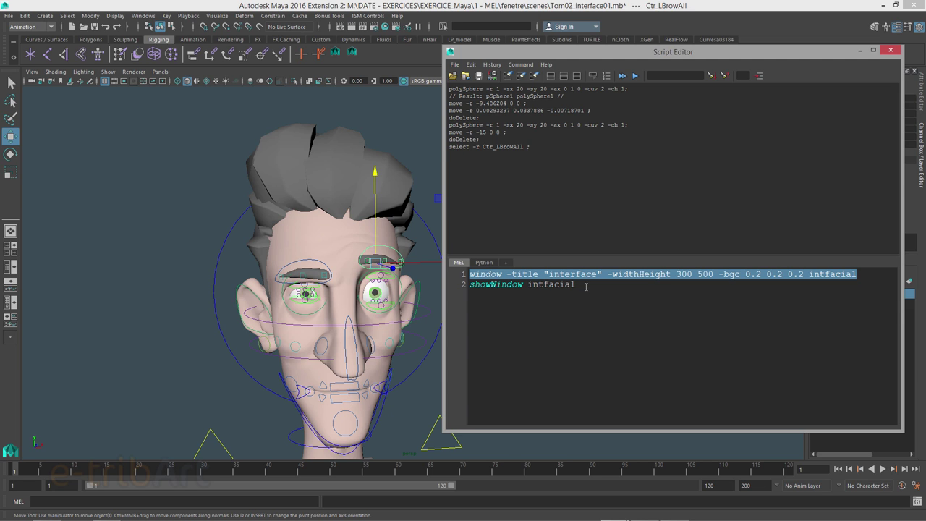
# Run the two-line script and get a too-many-arguments error
pyautogui.click(586, 286)
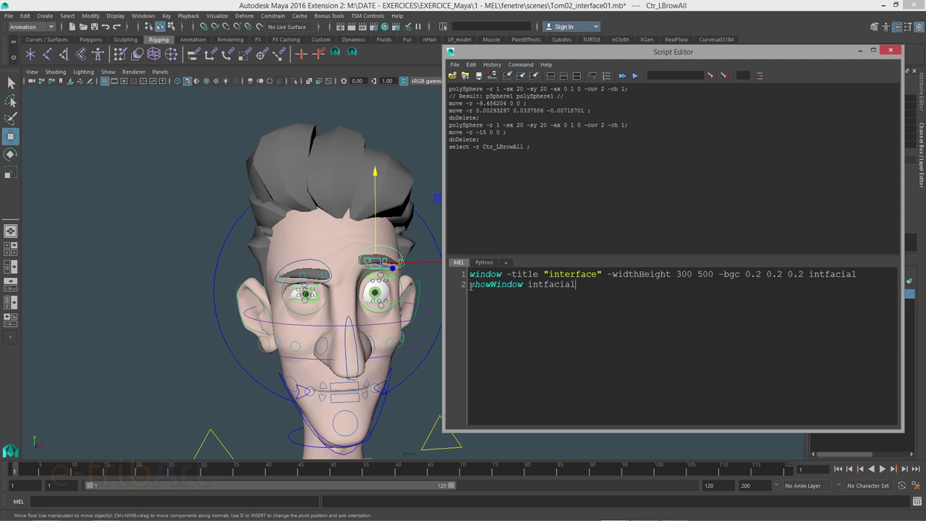
pyautogui.moveTo(471, 287); pyautogui.dragTo(585, 287)
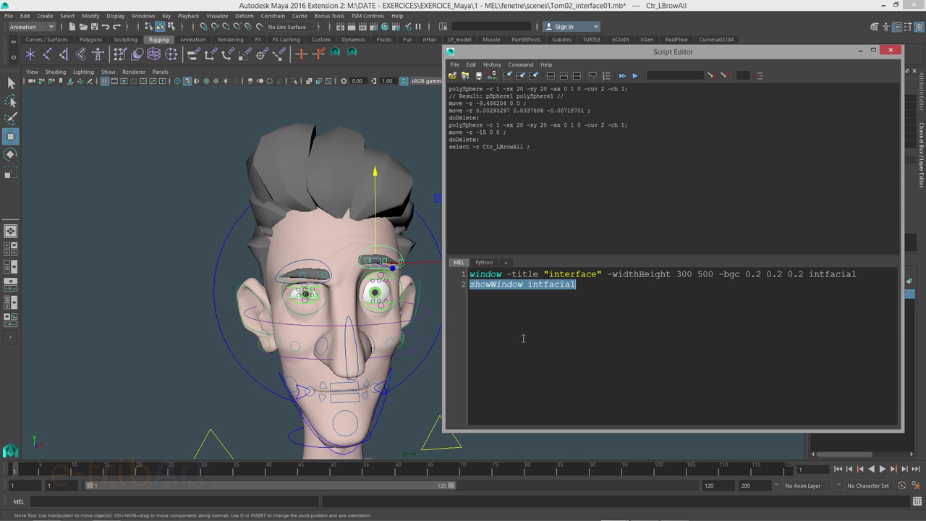
pyautogui.moveTo(810, 274); pyautogui.dragTo(861, 274)
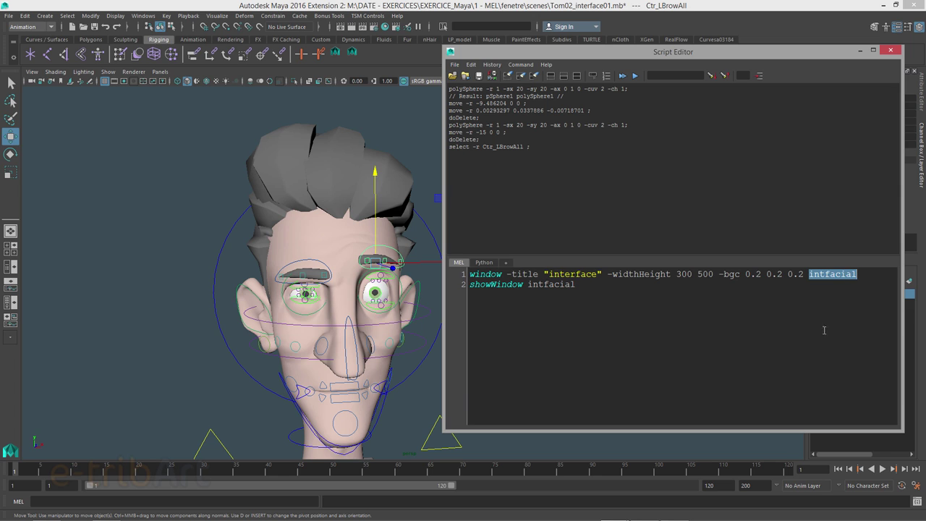
pyautogui.click(622, 77)
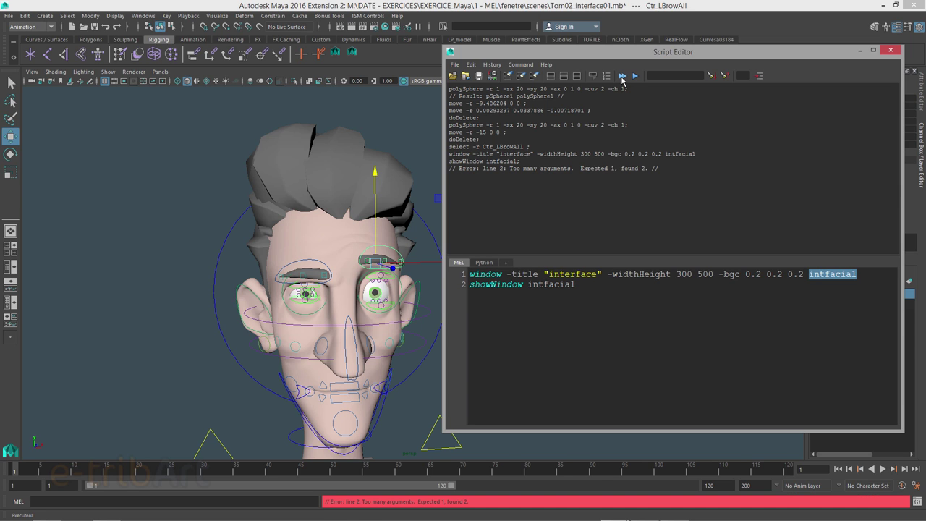
# End the window and showWindow lines with semicolons
pyautogui.click(868, 281)
pyautogui.write(';')
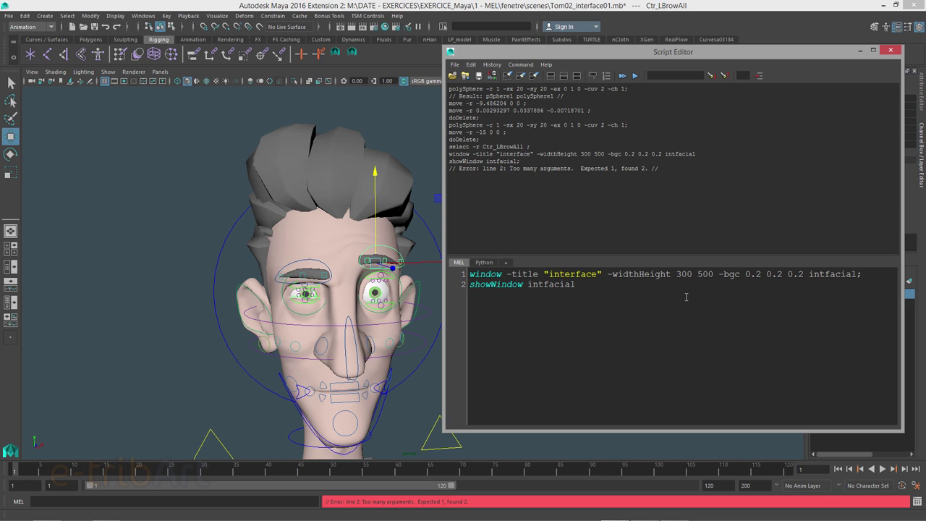
pyautogui.click(585, 286)
# Run the corrected script and move the empty 'interface' window beside the editor
pyautogui.click(621, 76)
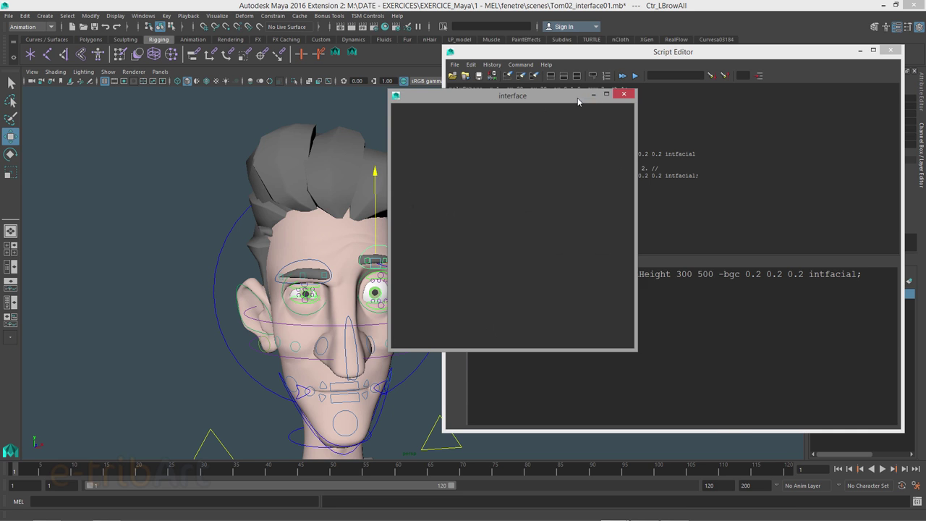
pyautogui.moveTo(583, 96); pyautogui.dragTo(683, 201)
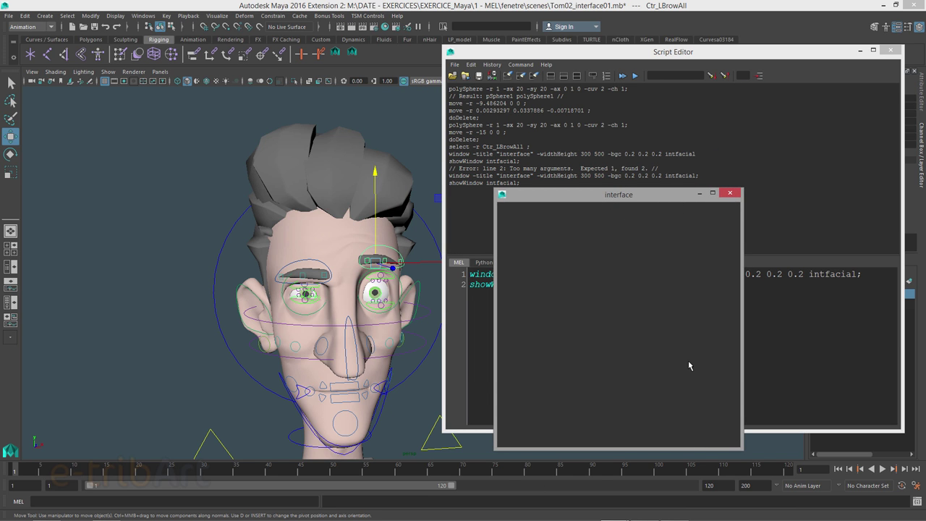
pyautogui.moveTo(642, 204); pyautogui.dragTo(591, 205)
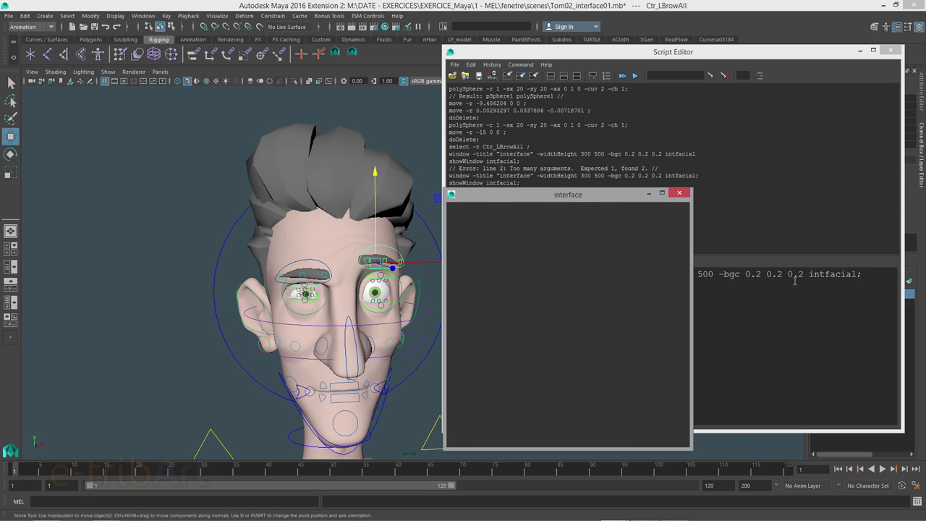
# Change the first -bgc value to 0.6 and rerun to get a red interface window
pyautogui.click(756, 277)
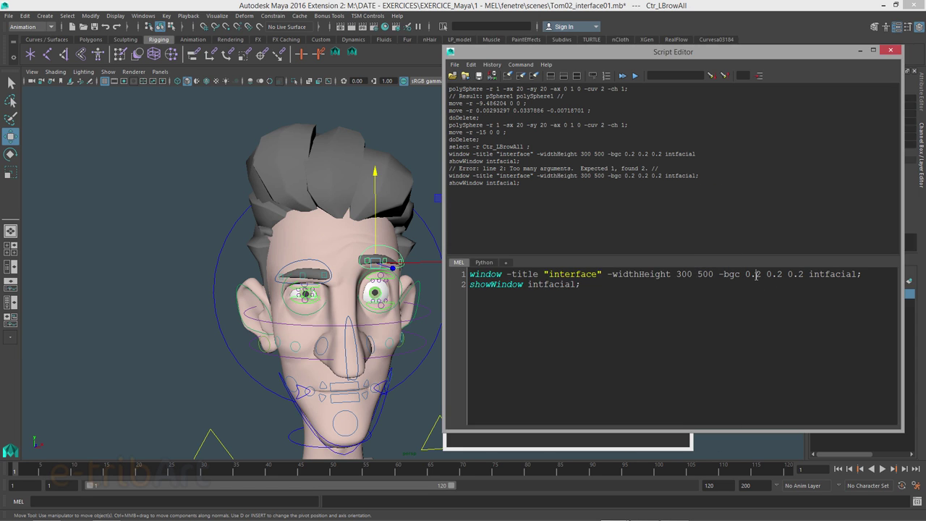
pyautogui.press('Delete')
pyautogui.write('6')
pyautogui.click(622, 76)
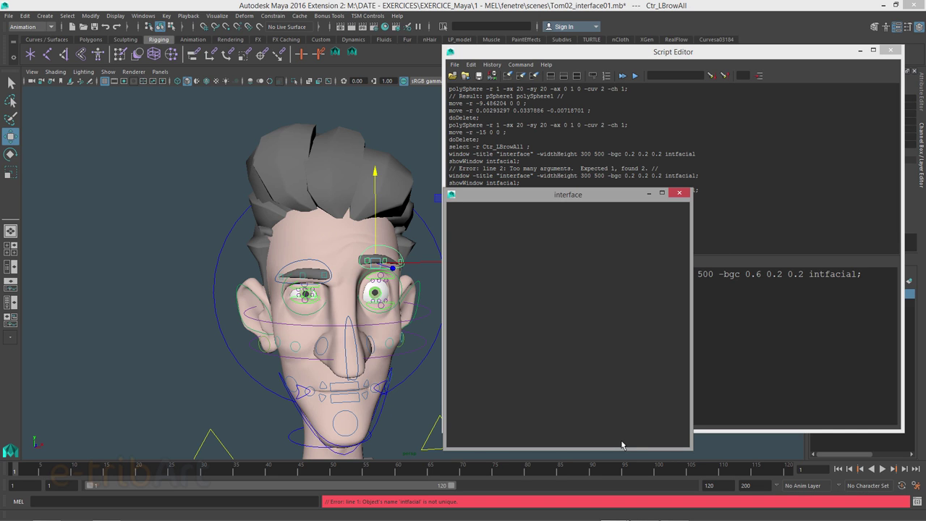
pyautogui.moveTo(546, 201); pyautogui.dragTo(157, 187)
pyautogui.click(292, 186)
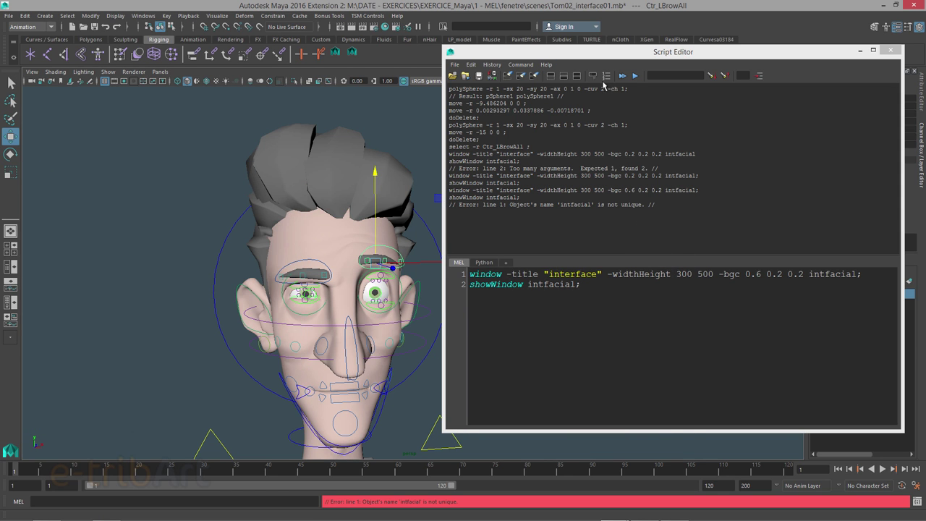
pyautogui.click(621, 75)
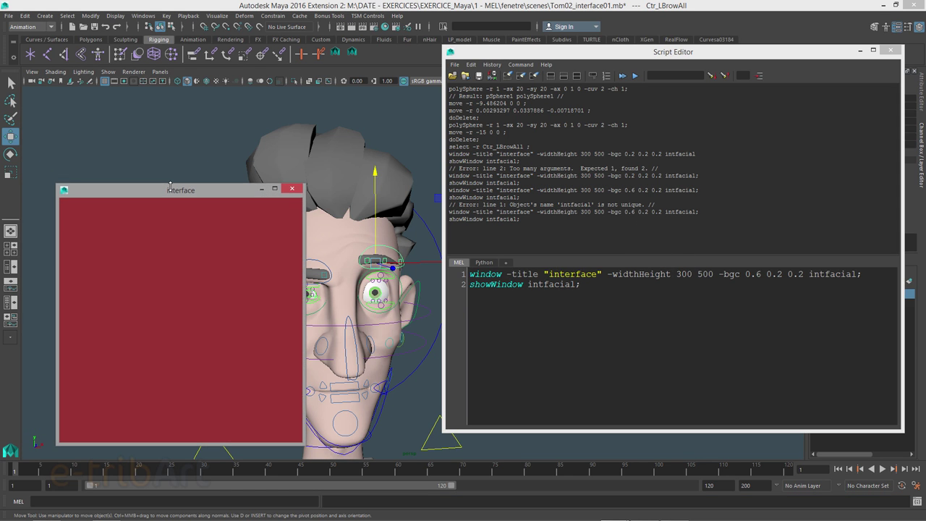
pyautogui.moveTo(174, 189); pyautogui.dragTo(170, 179)
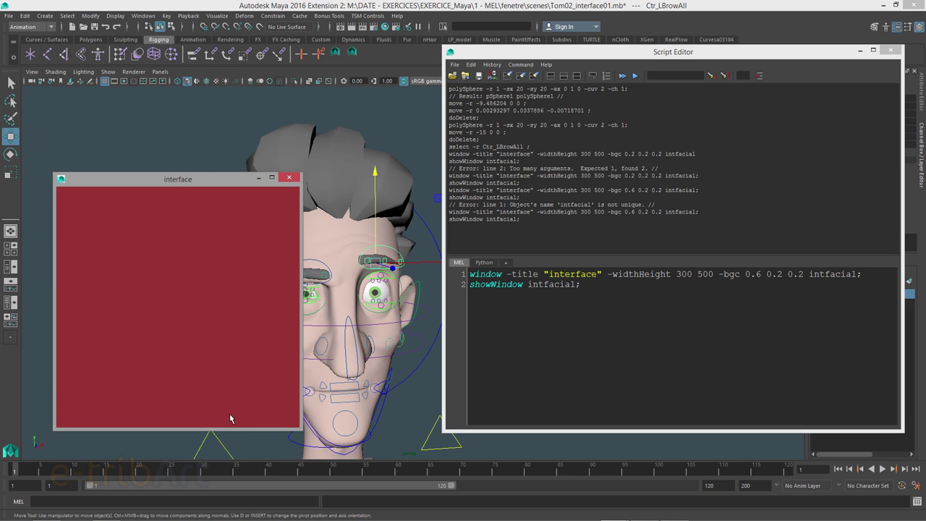
# Change it to -bgc 0.4 0.2 0.2 and rerun for a darker red window
pyautogui.click(760, 273)
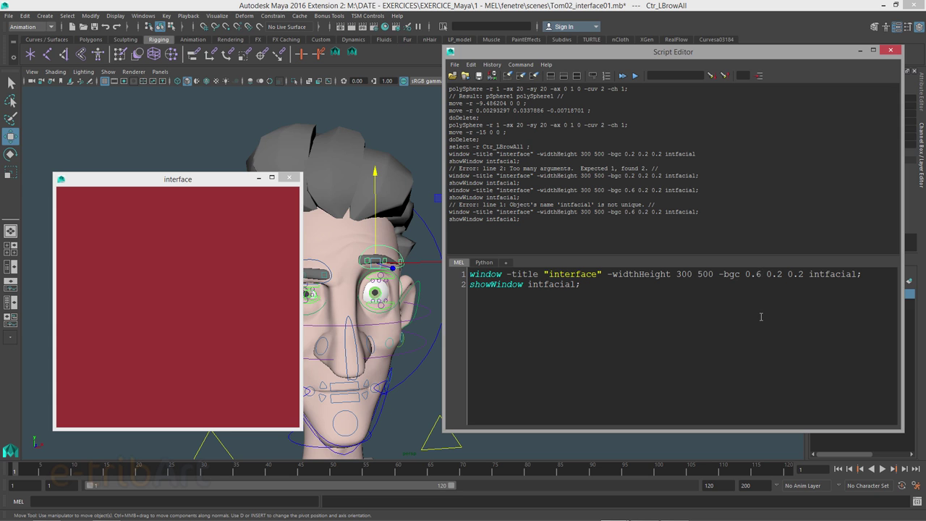
pyautogui.press('BackSpace')
pyautogui.write('4')
pyautogui.click(289, 177)
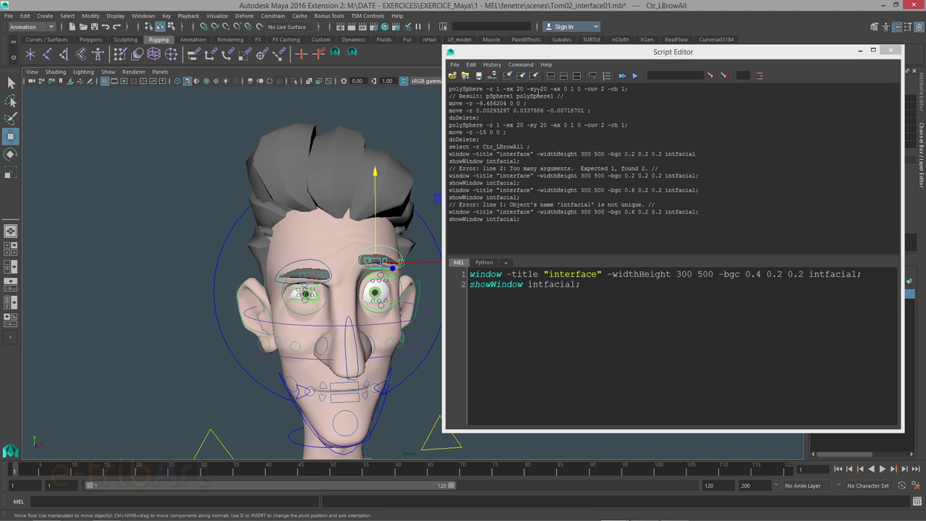
pyautogui.click(621, 76)
pyautogui.moveTo(211, 181)
pyautogui.mouseDown()
pyautogui.moveTo(193, 179)
pyautogui.moveTo(207, 197)
pyautogui.mouseUp()
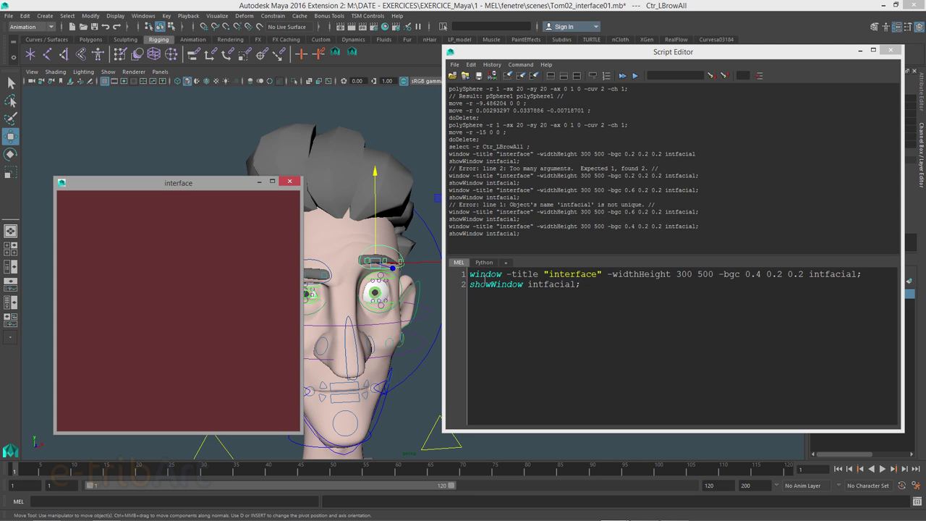
pyautogui.click(469, 274)
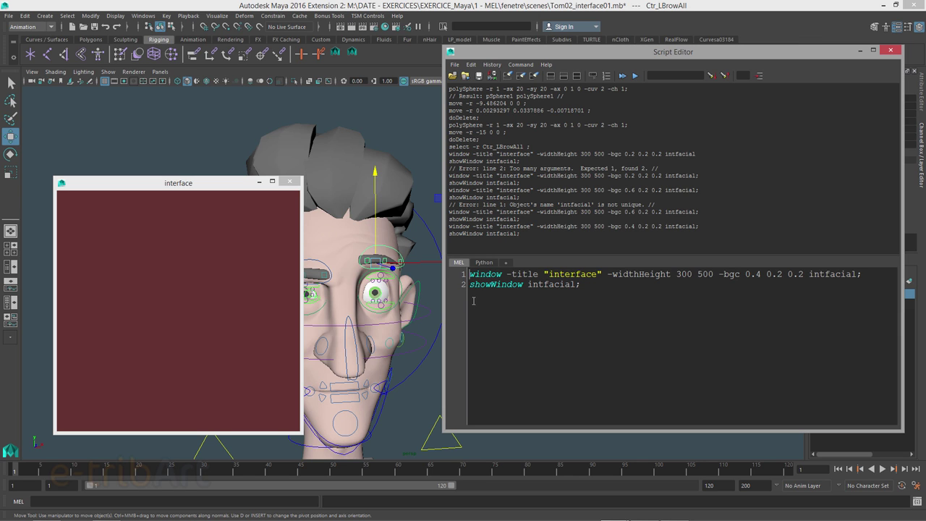
# Add an 'if (`window -exists intfacial`)' line above the window command
pyautogui.press('Return')
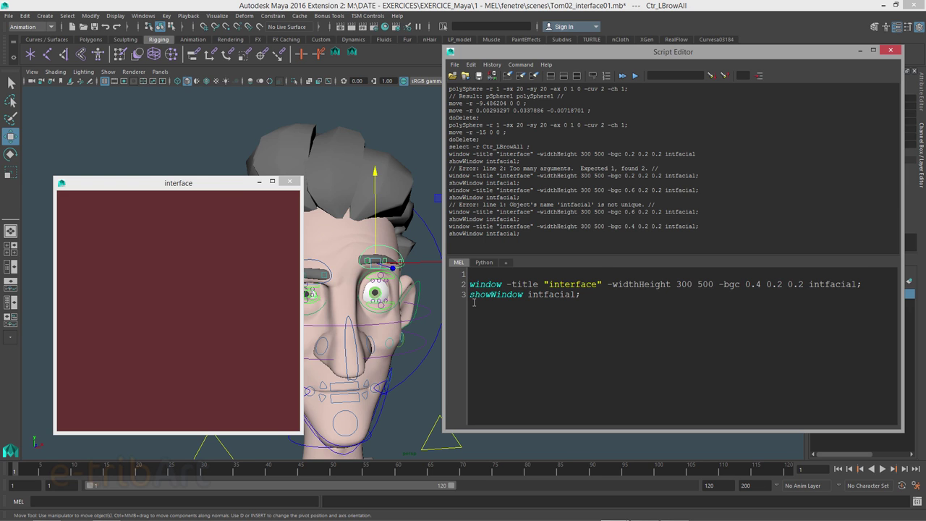
pyautogui.write('if ')
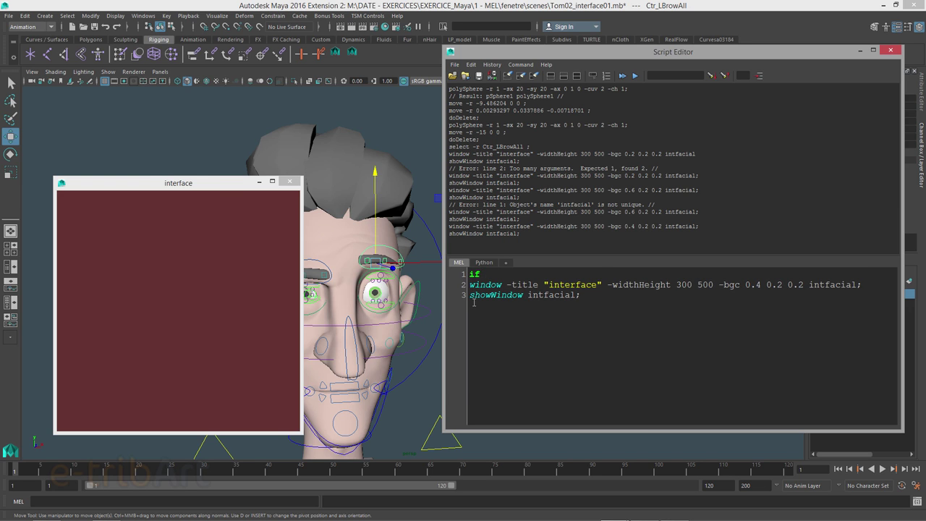
pyautogui.write('(')
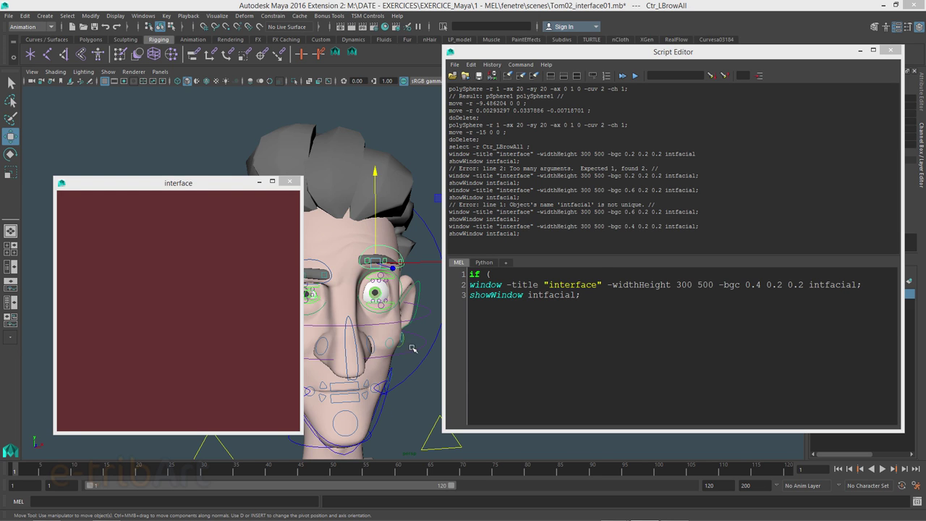
pyautogui.click(490, 275)
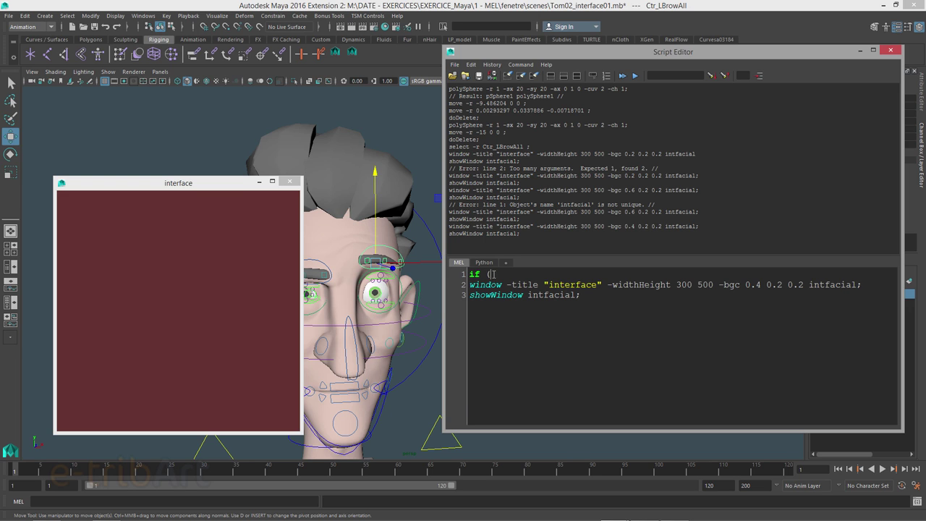
pyautogui.write('(')
pyautogui.write('`window -exists intfacial`)')
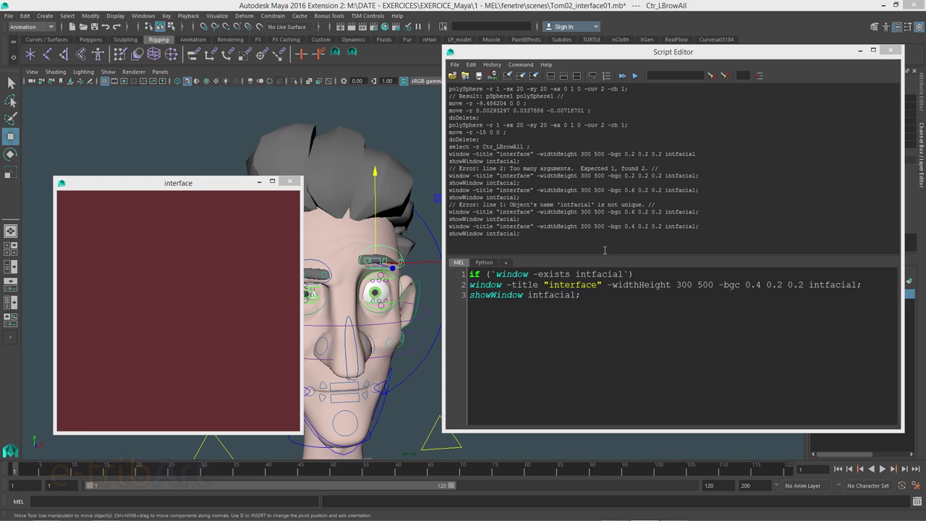
# Follow the if condition with a '{ deleteUI intfacial; }' block
pyautogui.click(637, 274)
pyautogui.write('{     deleteUI intfacial; }')
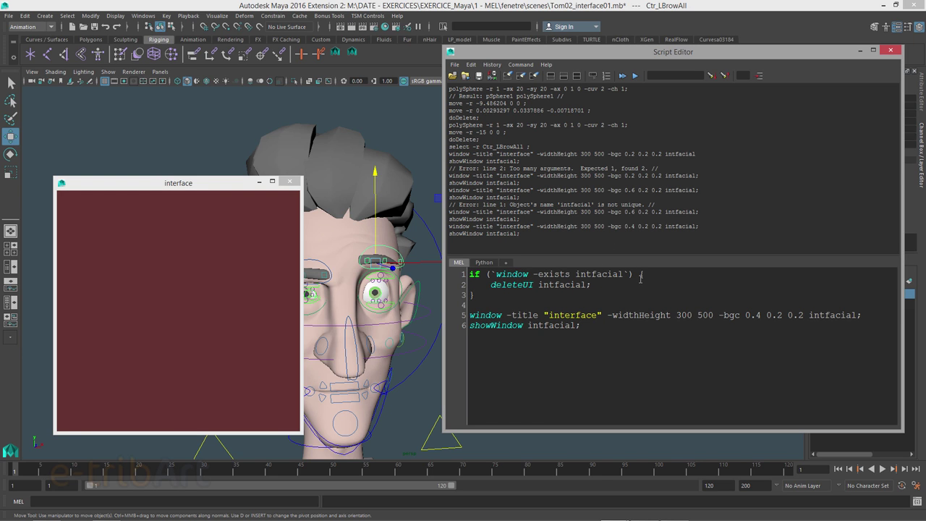
pyautogui.press('BackSpace')
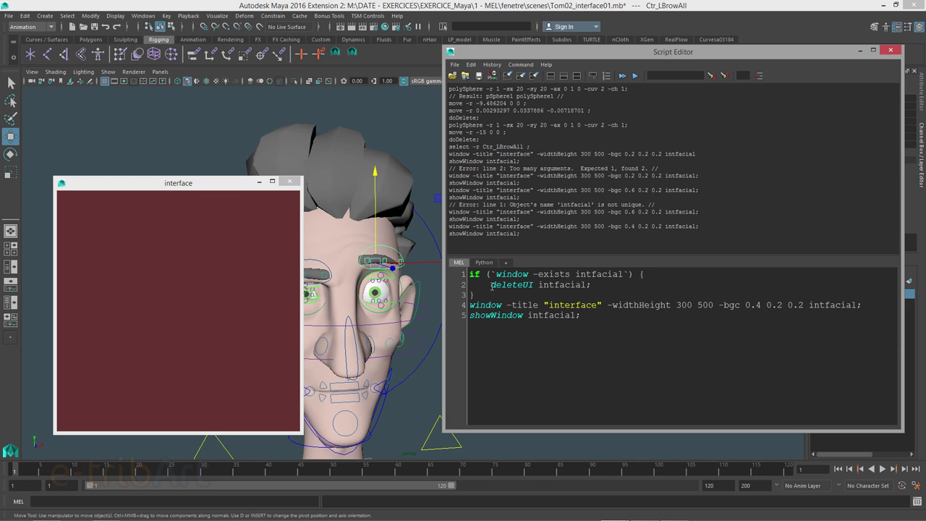
pyautogui.moveTo(491, 285); pyautogui.dragTo(590, 285)
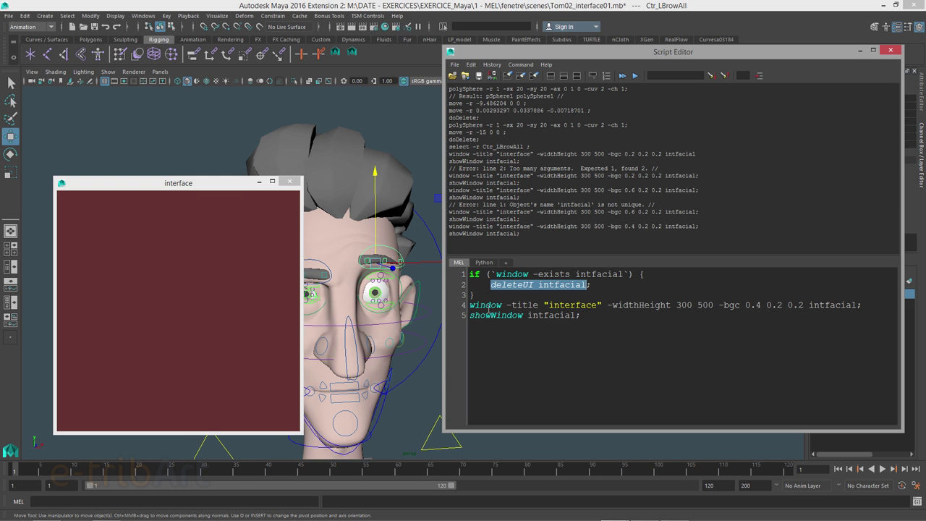
pyautogui.click(483, 295)
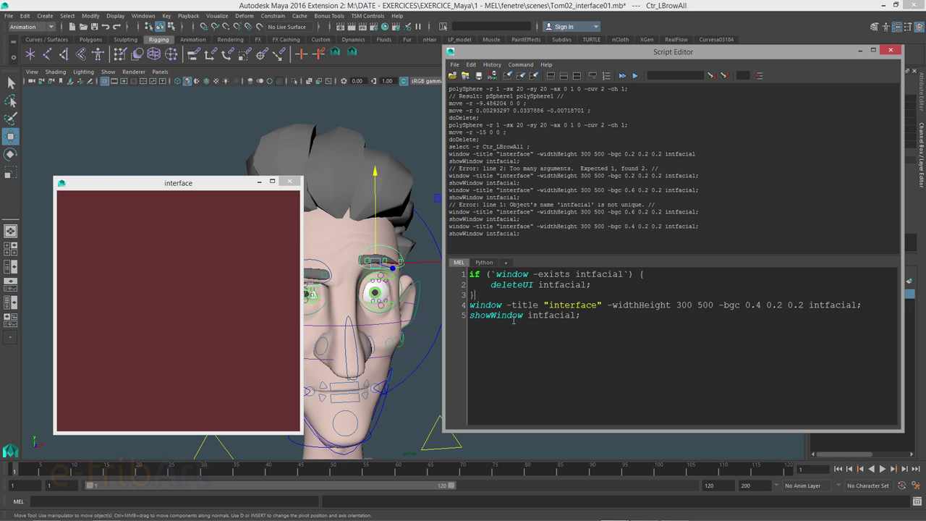
pyautogui.write(' else')
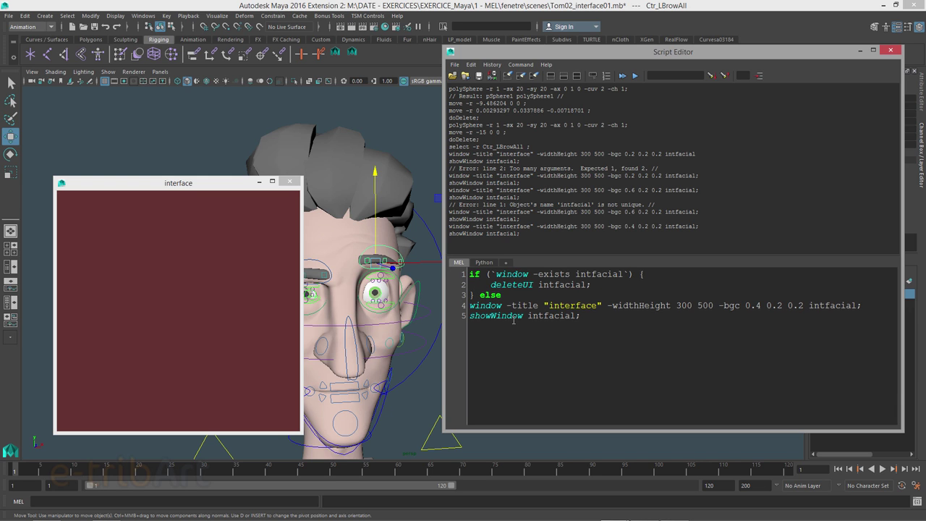
pyautogui.press('BackSpace')
pyautogui.press('BackSpace')
pyautogui.press('BackSpace')
pyautogui.press('BackSpace')
pyautogui.press('BackSpace')
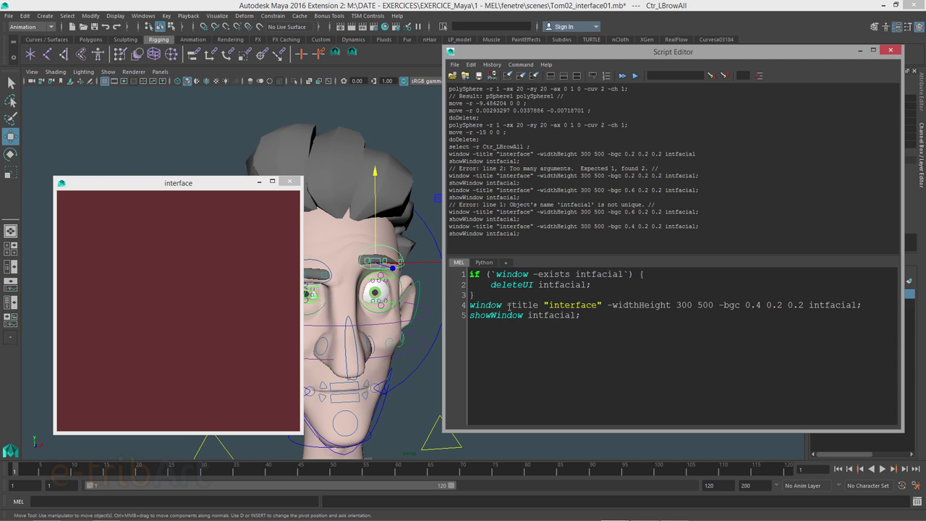
# Run the script to rebuild the interface window, then add a blank line before showWindow
pyautogui.click(623, 76)
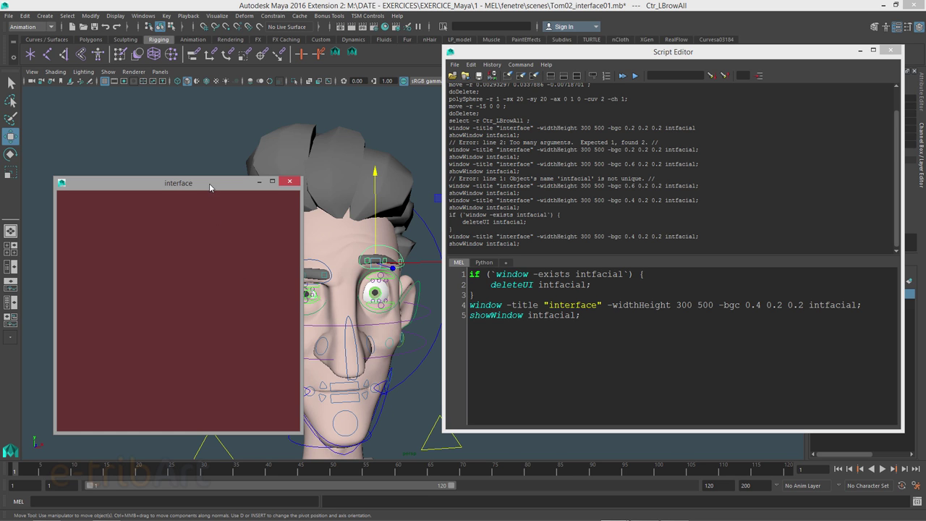
pyautogui.moveTo(210, 184); pyautogui.dragTo(180, 165)
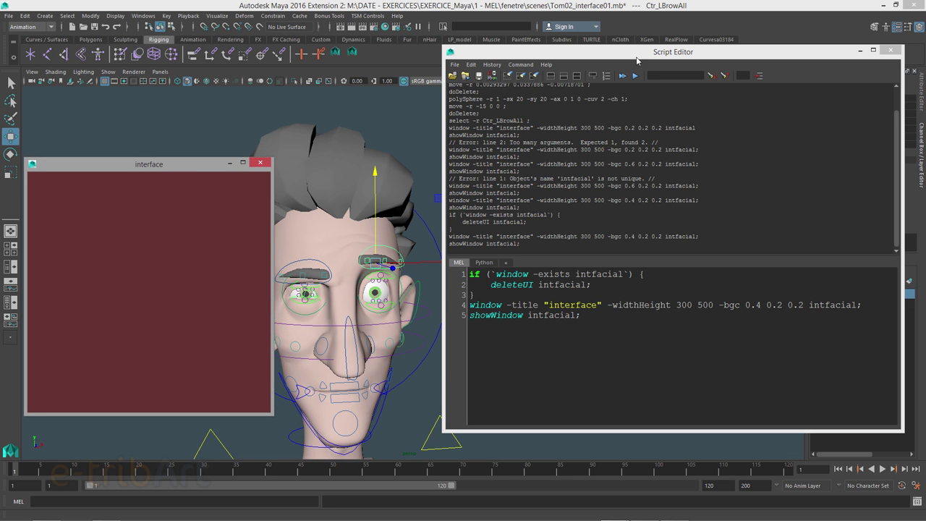
pyautogui.moveTo(638, 52); pyautogui.dragTo(628, 62)
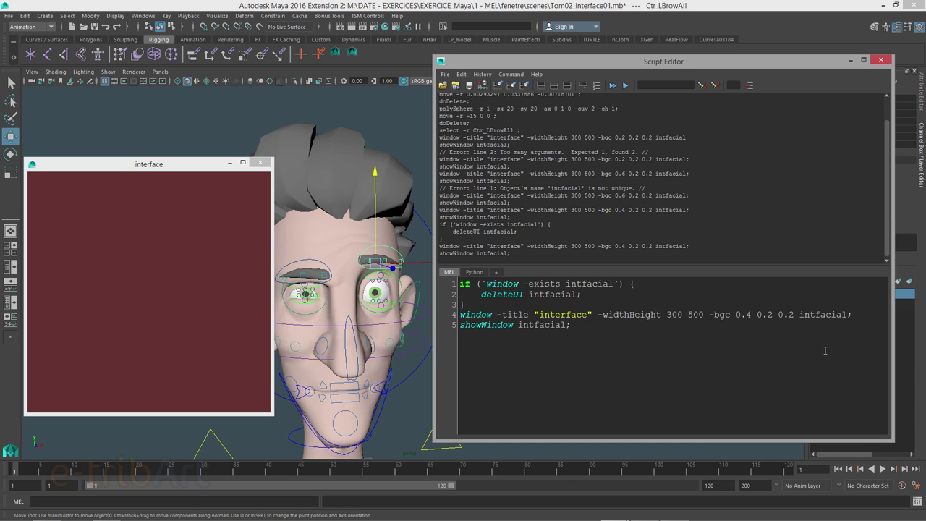
pyautogui.click(858, 316)
pyautogui.press('Return')
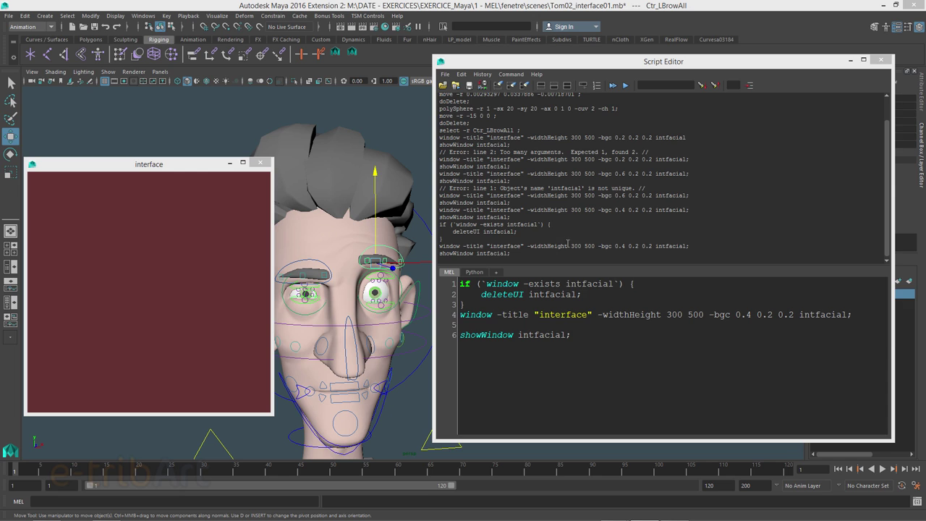
# Paste the INTERFACE SUP frameLayout and Ctr_RBrowAll.ty slider code, removing the columnLayout line and indent
pyautogui.click(475, 327)
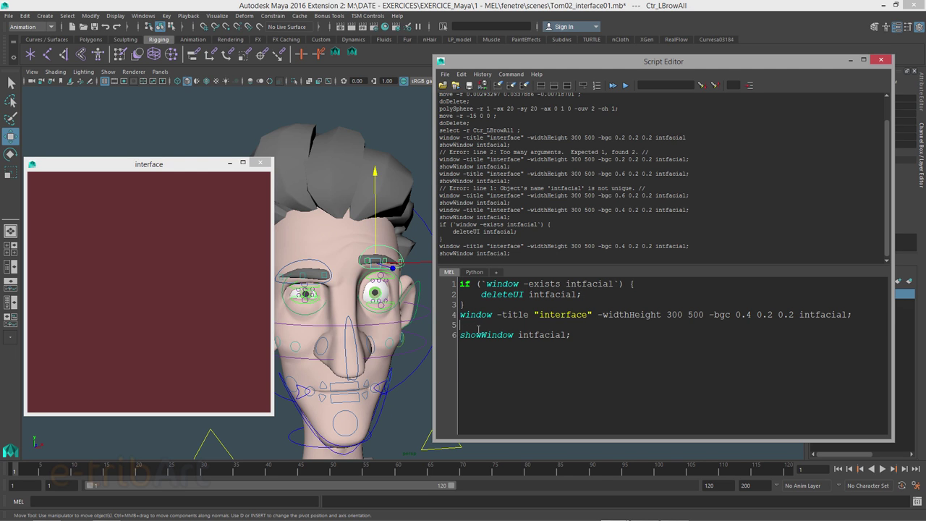
pyautogui.hotkey('ctrl', 'v')
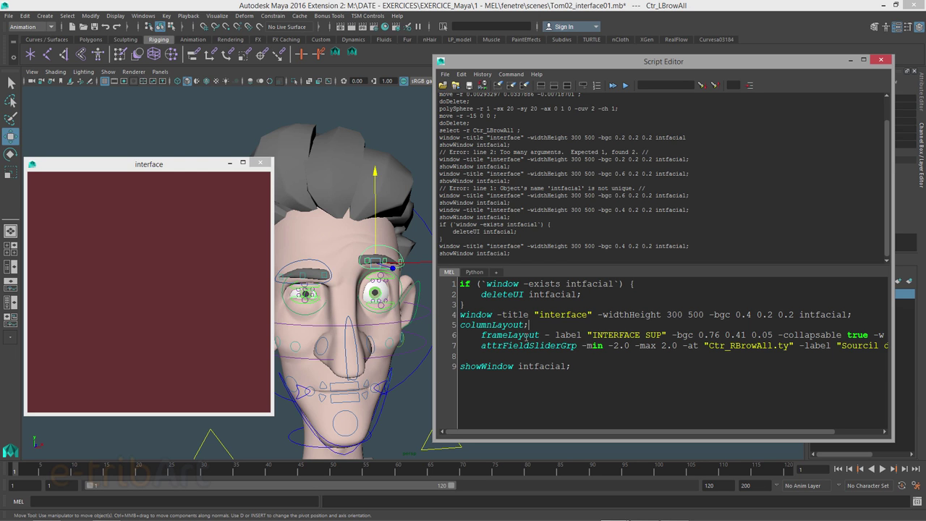
pyautogui.moveTo(531, 325); pyautogui.dragTo(454, 331)
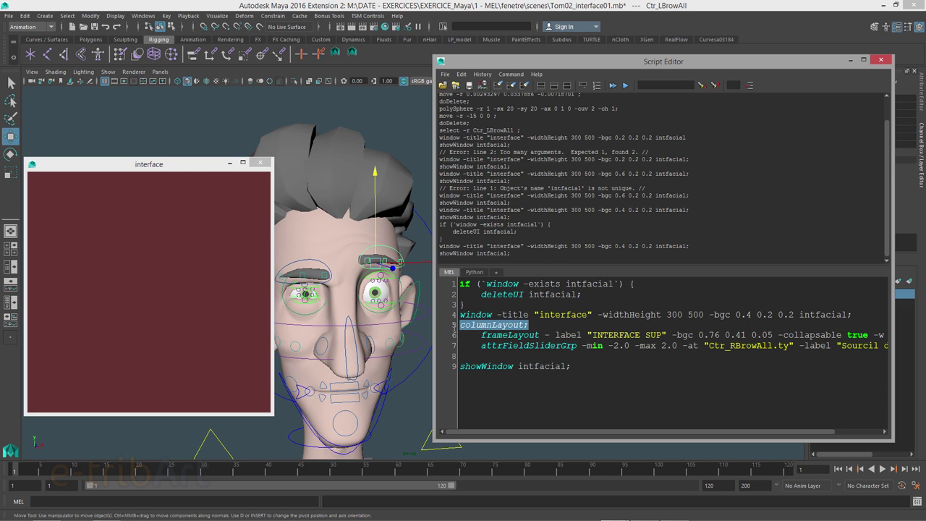
pyautogui.press('BackSpace')
pyautogui.press('BackSpace')
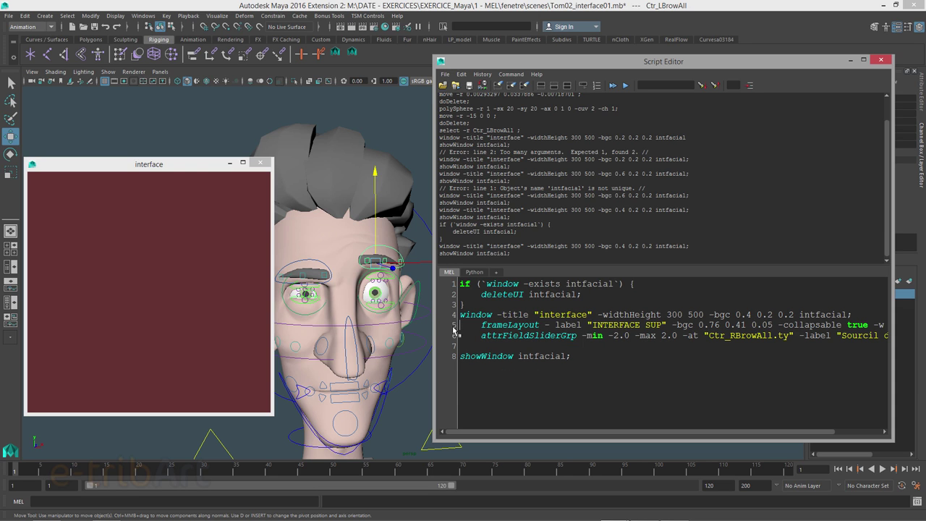
pyautogui.press('BackSpace')
pyautogui.press('BackSpace')
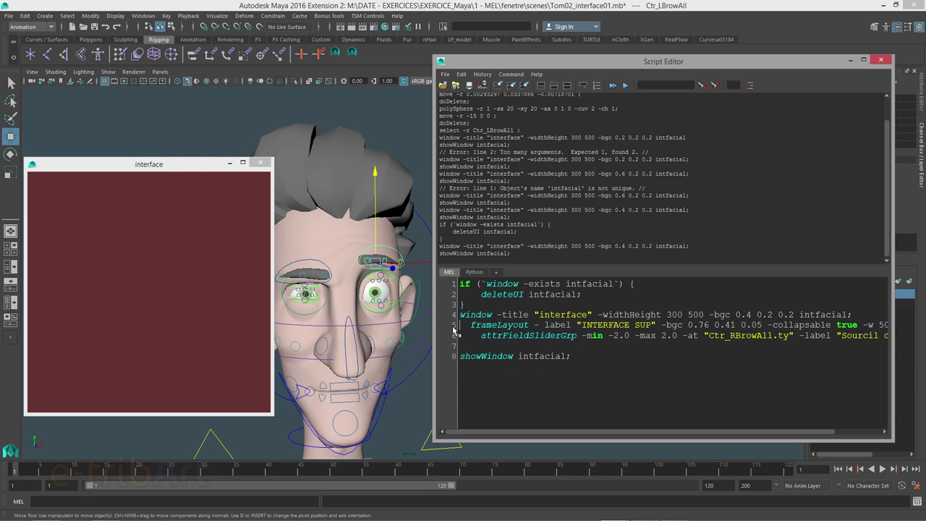
pyautogui.press('BackSpace')
pyautogui.press('BackSpace')
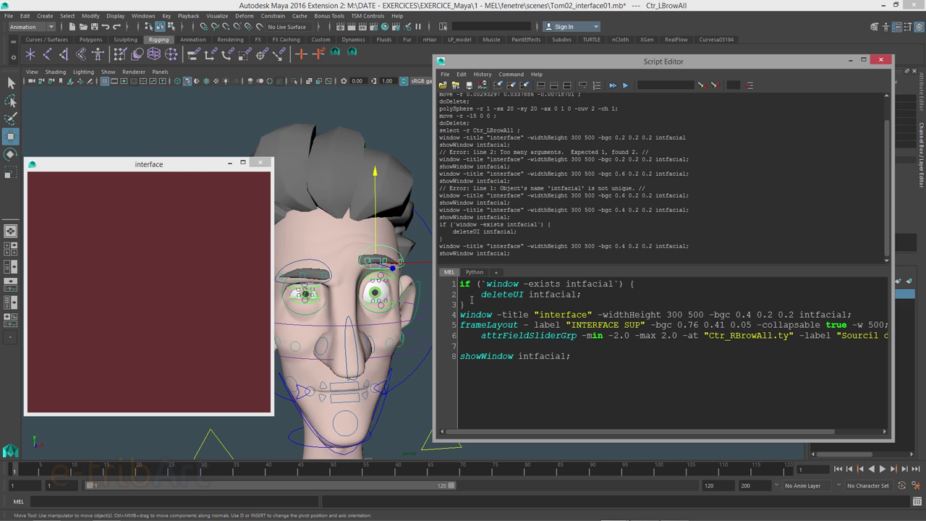
# Check the attrFieldSliderGrp Ctr_RBrowAll.ty line and shift the editor to reveal the Outliner and Channel Box
pyautogui.moveTo(434, 293); pyautogui.dragTo(365, 292)
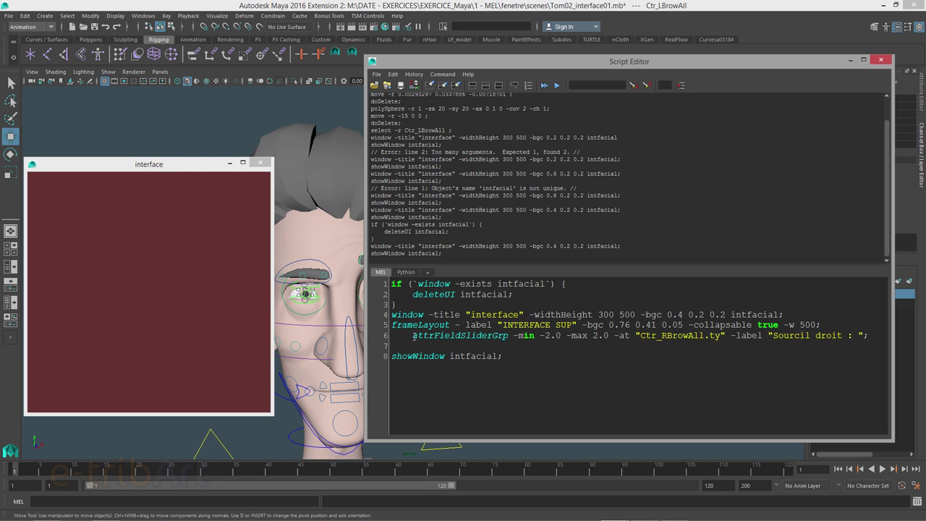
pyautogui.moveTo(415, 334); pyautogui.dragTo(512, 335)
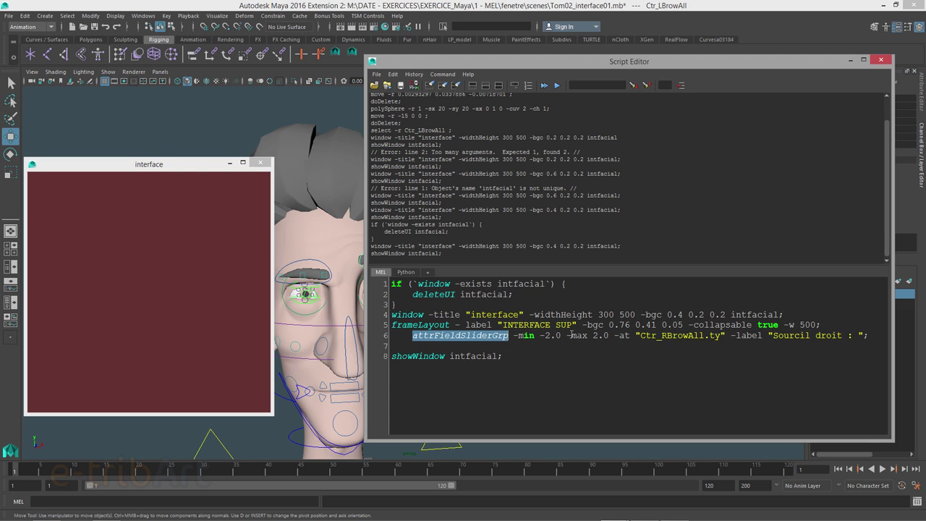
pyautogui.moveTo(639, 334); pyautogui.dragTo(721, 335)
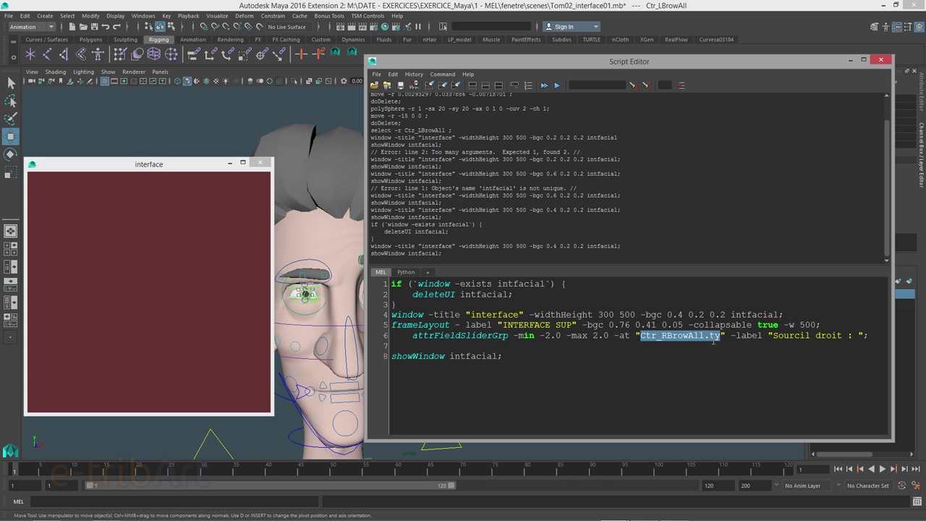
pyautogui.moveTo(515, 62)
pyautogui.mouseDown()
pyautogui.moveTo(525, 216)
pyautogui.moveTo(580, 132)
pyautogui.mouseUp()
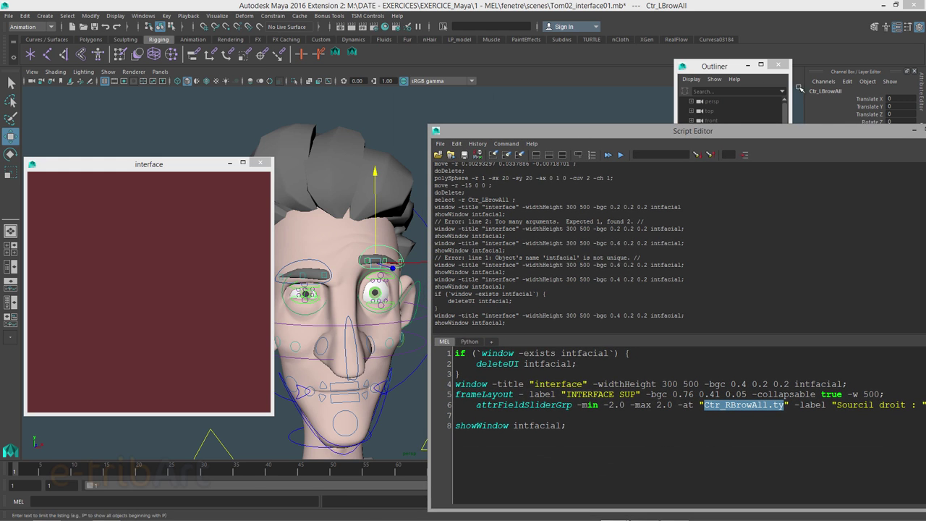
# Retarget the slider line from Ctr_RBrowAll.ty to Ctr_LBrowAll.ty
pyautogui.click(726, 404)
pyautogui.press('BackSpace')
pyautogui.write('L')
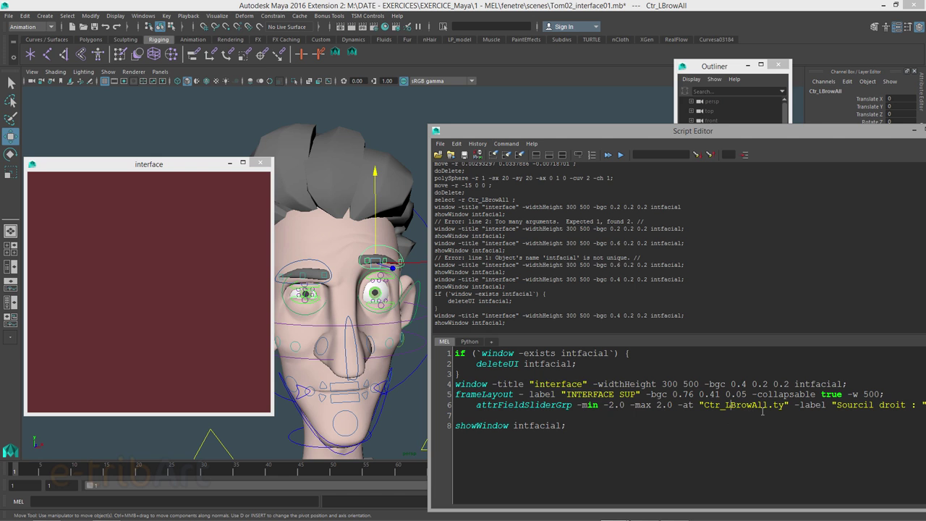
pyautogui.moveTo(843, 134); pyautogui.dragTo(847, 153)
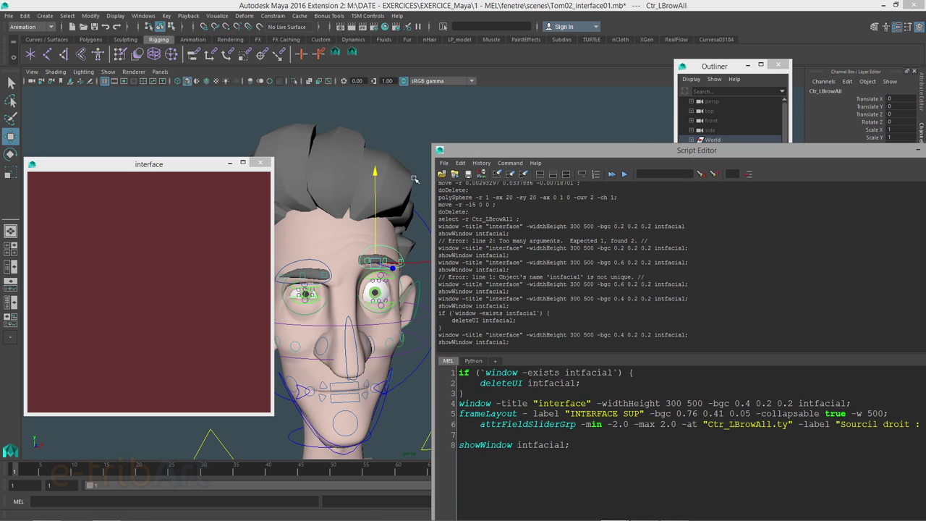
# Test-raise the left brow control and reset its Translate Y and Z to 0
pyautogui.moveTo(375, 174); pyautogui.dragTo(374, 155)
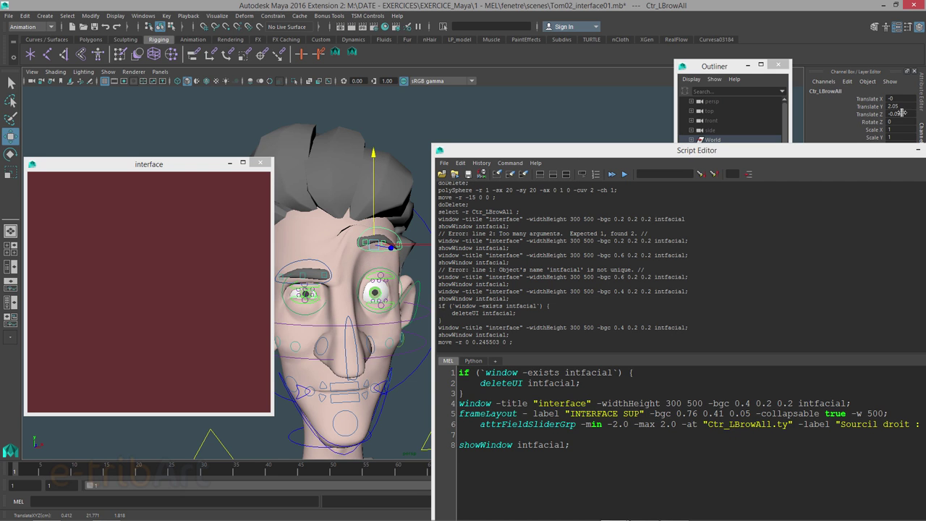
pyautogui.moveTo(901, 107); pyautogui.dragTo(900, 115)
pyautogui.write('0')
pyautogui.press('Return')
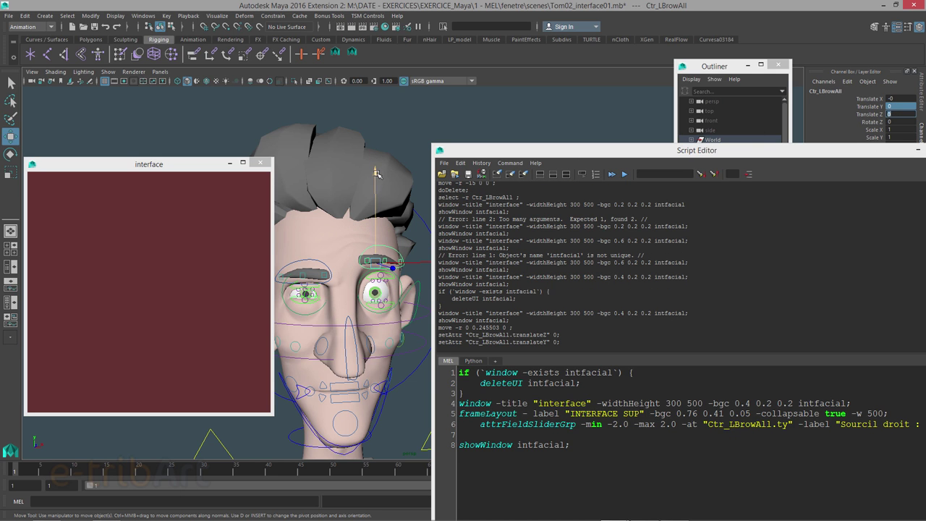
pyautogui.moveTo(377, 174); pyautogui.dragTo(379, 160)
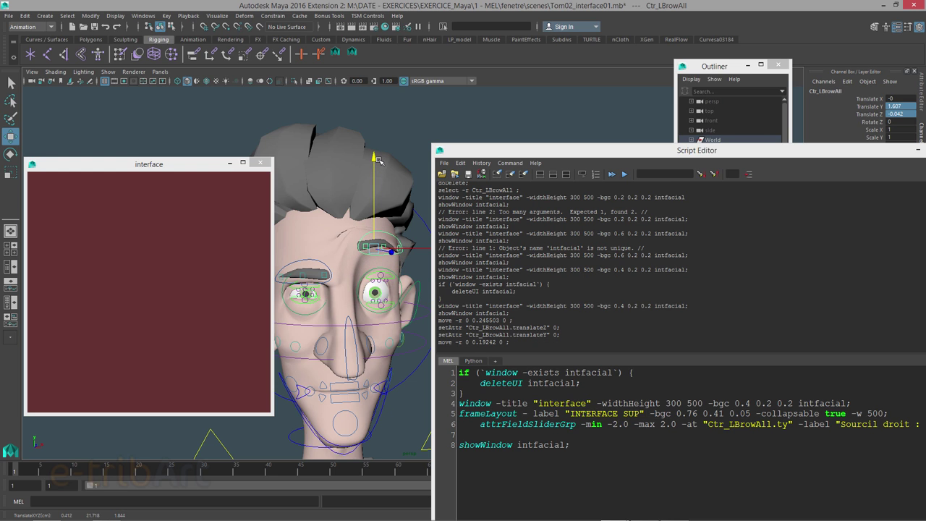
pyautogui.hotkey('ctrl', 'z')
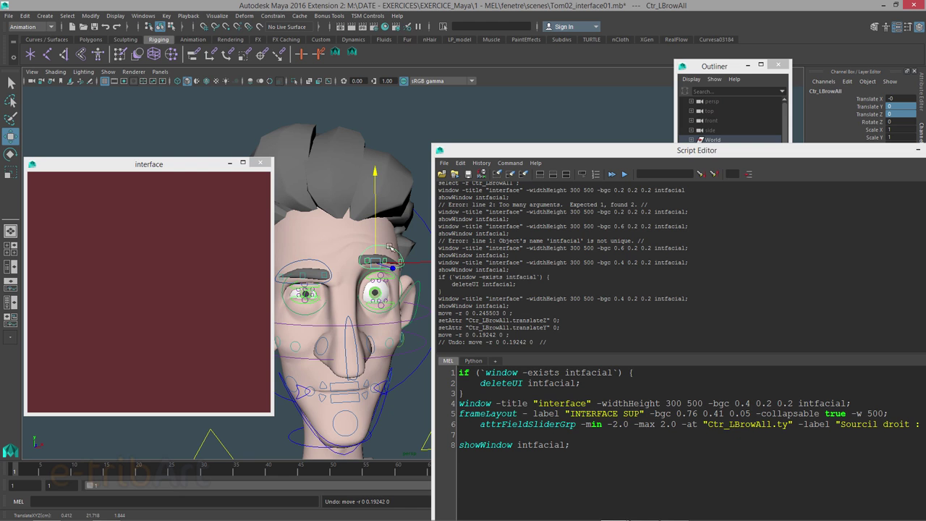
# Switch the move to Object axis and test the brow up and down, undoing each move
pyautogui.rightClick(389, 247)
pyautogui.click(376, 265)
pyautogui.moveTo(376, 174); pyautogui.dragTo(375, 164)
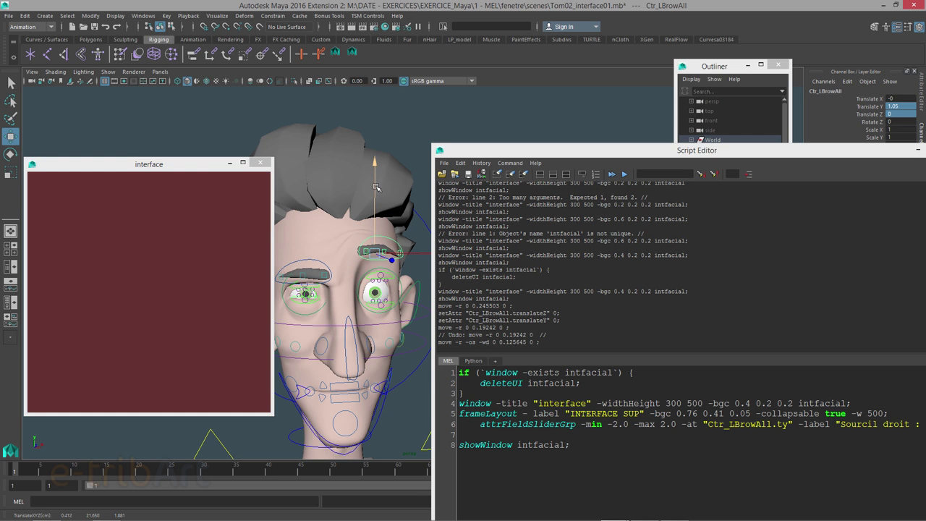
pyautogui.hotkey('ctrl', 'z')
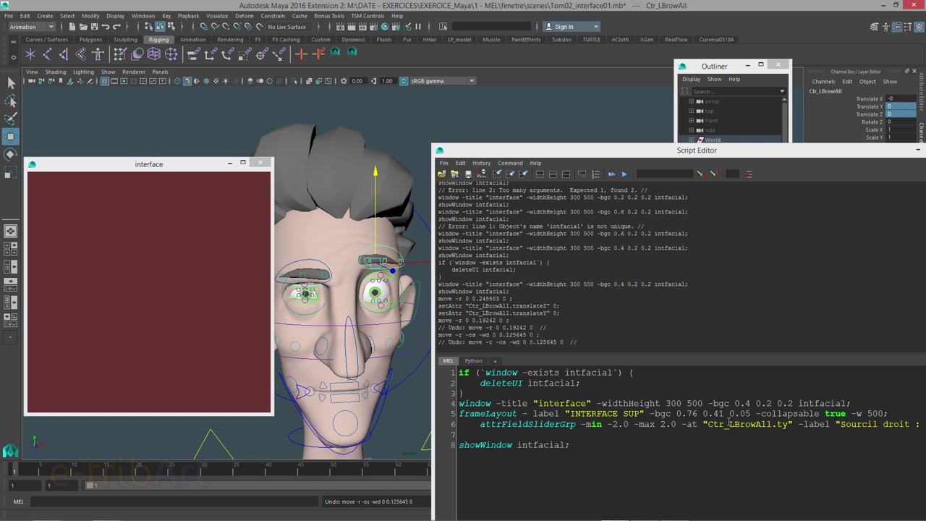
pyautogui.moveTo(375, 178); pyautogui.dragTo(376, 195)
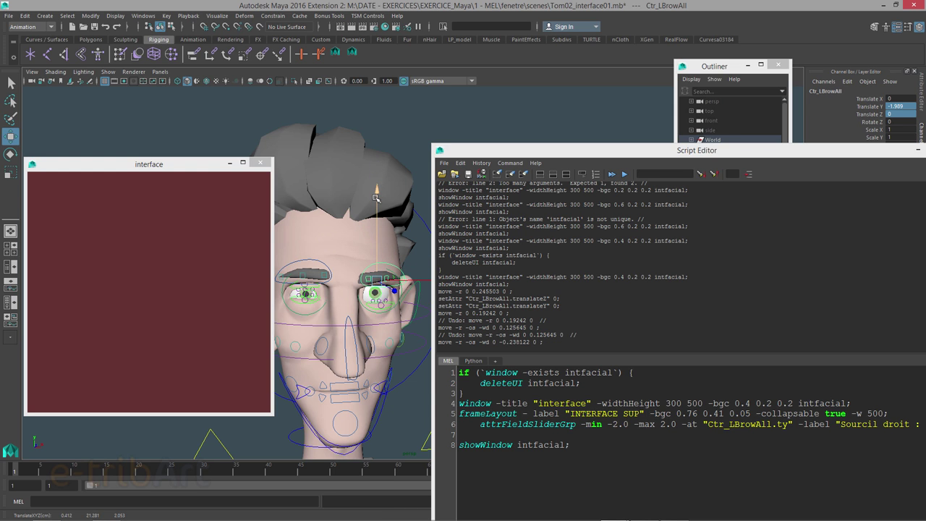
pyautogui.hotkey('ctrl', 'z')
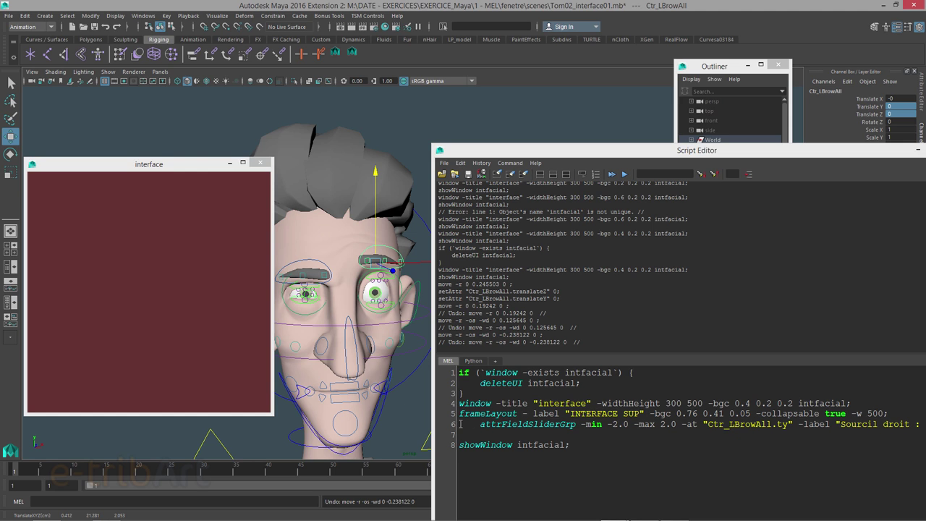
# Change the slider label from 'Sourcil droit' to 'Sourcil gauche' and run the script
pyautogui.moveTo(479, 423); pyautogui.dragTo(575, 425)
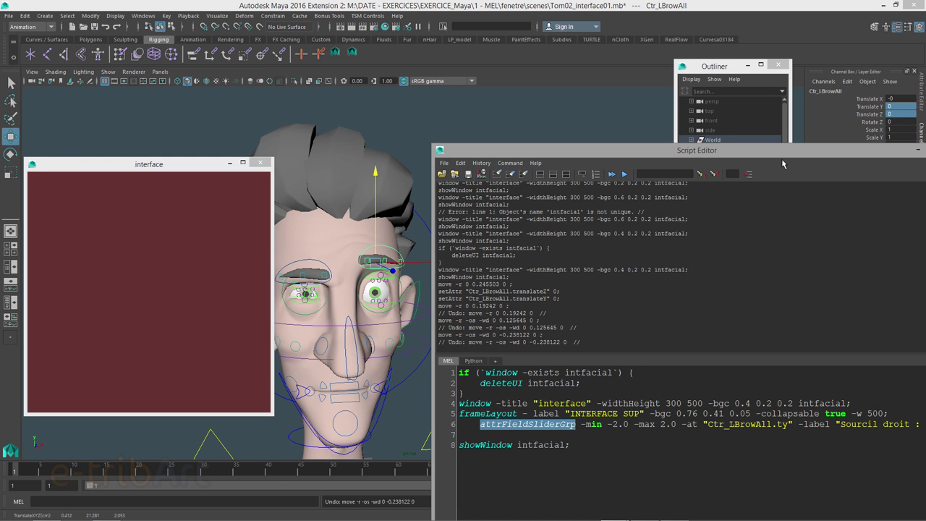
pyautogui.moveTo(782, 159); pyautogui.dragTo(721, 146)
pyautogui.moveTo(824, 411); pyautogui.dragTo(851, 411)
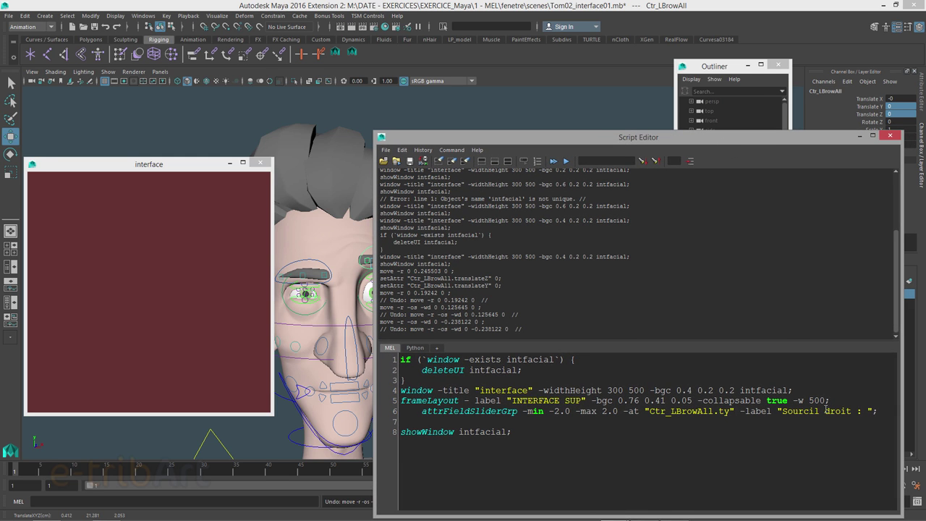
pyautogui.write('ga')
pyautogui.write('uche')
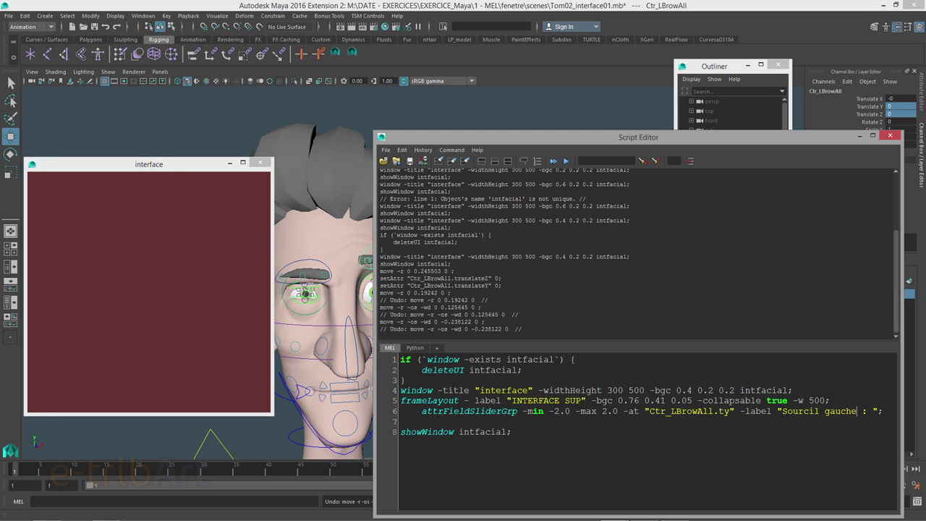
pyautogui.hotkey('ctrl', 'Return')
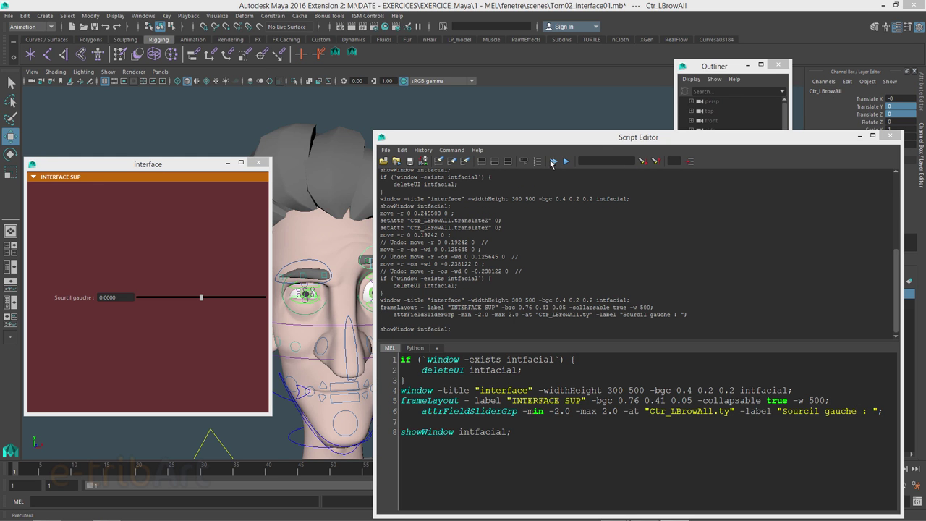
# Rerun the script and drag the Sourcil gauche slider between -2 and 2, leaving the brow at about -1.35
pyautogui.click(553, 160)
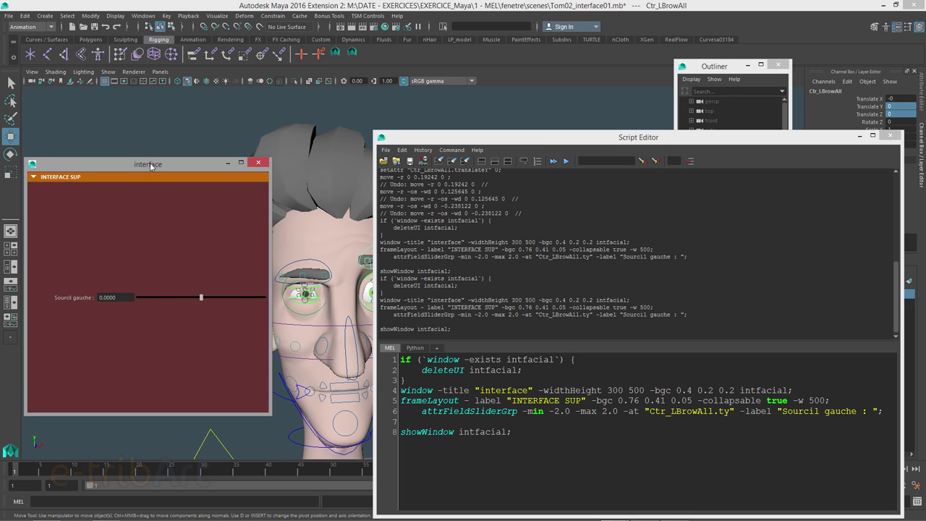
pyautogui.moveTo(151, 165); pyautogui.dragTo(195, 159)
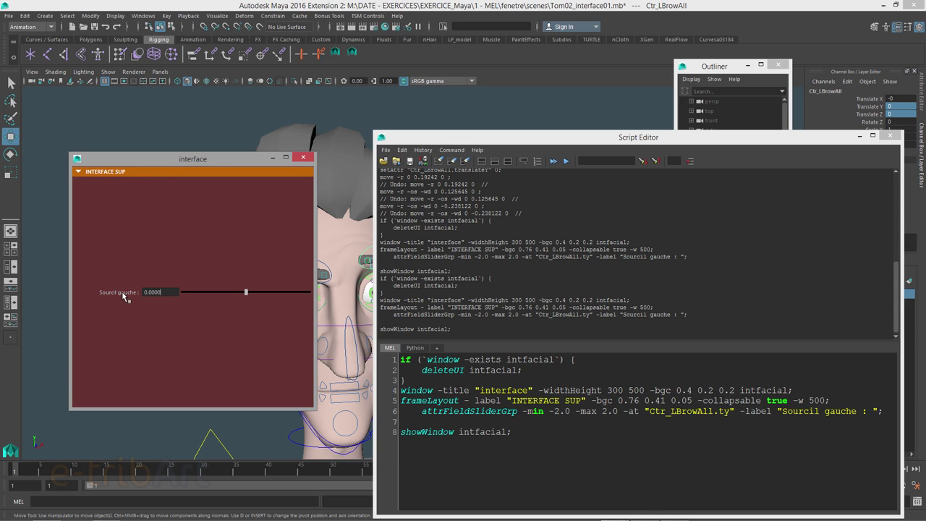
pyautogui.moveTo(246, 292); pyautogui.dragTo(184, 294)
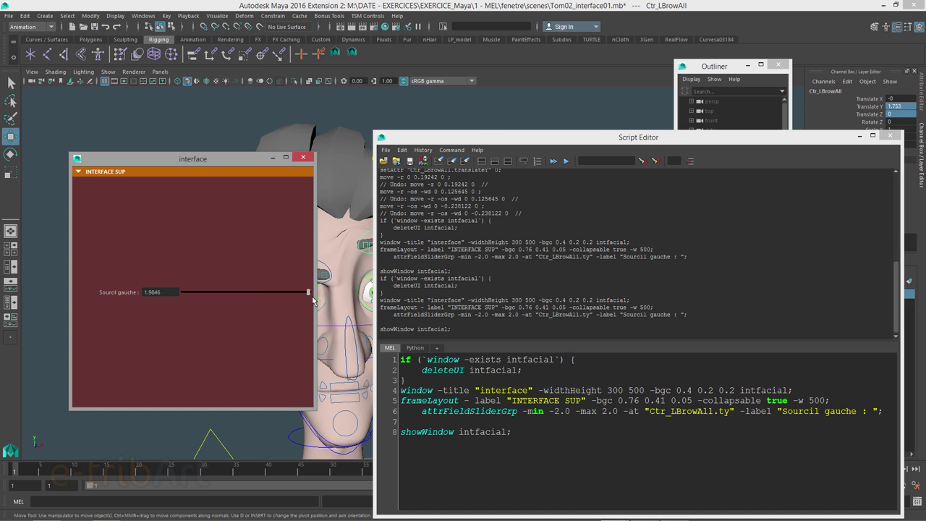
pyautogui.moveTo(187, 291); pyautogui.dragTo(311, 292)
pyautogui.moveTo(478, 142); pyautogui.dragTo(573, 123)
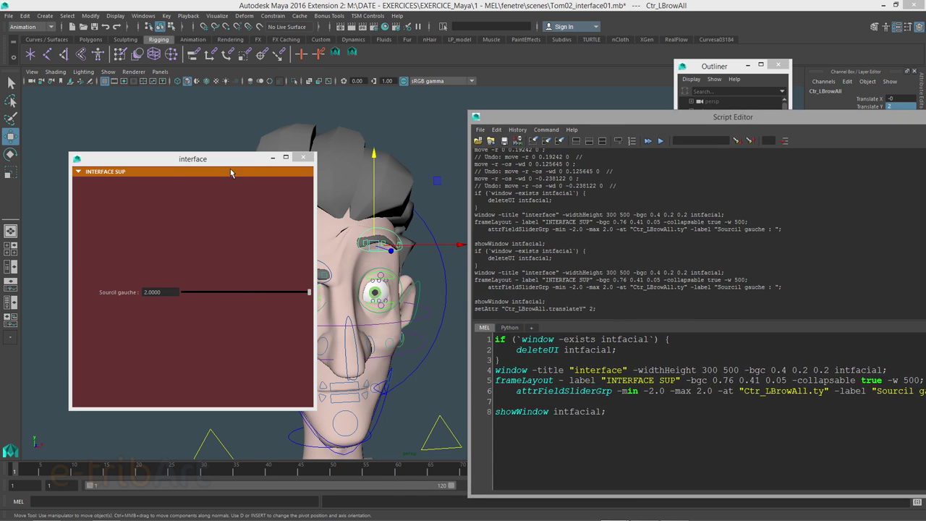
pyautogui.moveTo(217, 159); pyautogui.dragTo(152, 124)
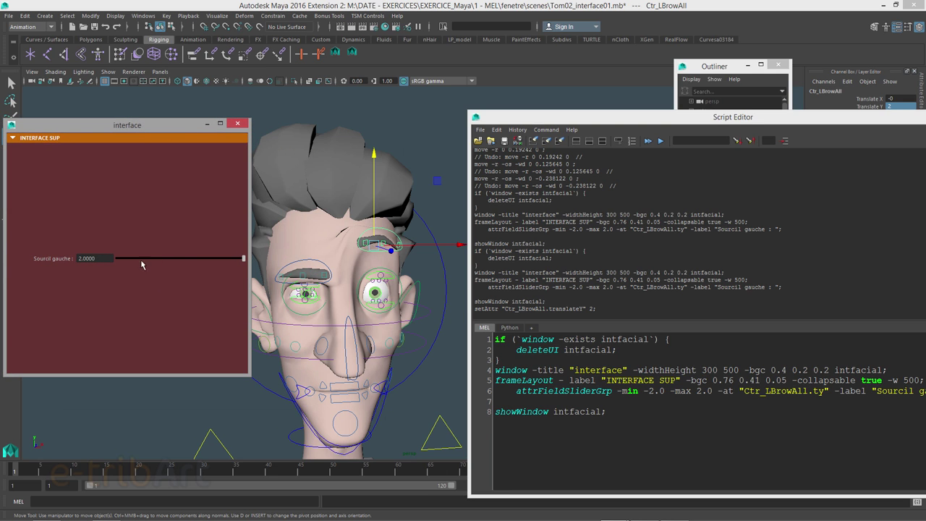
pyautogui.moveTo(140, 259)
pyautogui.mouseDown()
pyautogui.moveTo(112, 264)
pyautogui.moveTo(242, 259)
pyautogui.moveTo(140, 259)
pyautogui.moveTo(137, 270)
pyautogui.mouseUp()
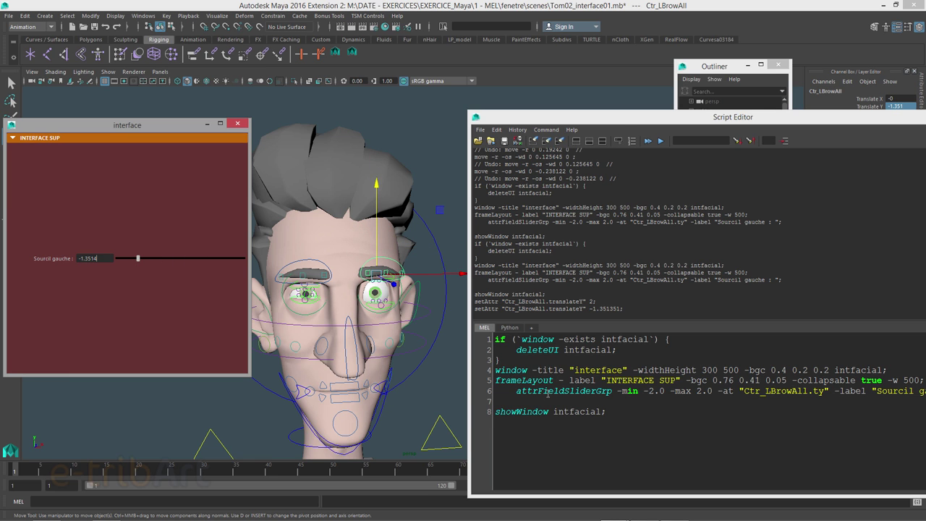
# Change the slider limits to -min -1.0 and -max 1.0 and rerun the script
pyautogui.click(653, 390)
pyautogui.press('BackSpace')
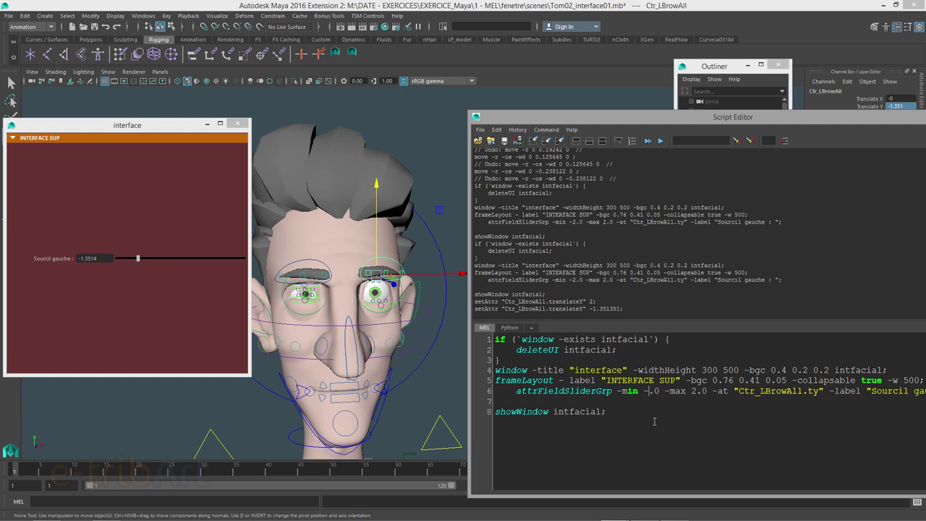
pyautogui.write('1')
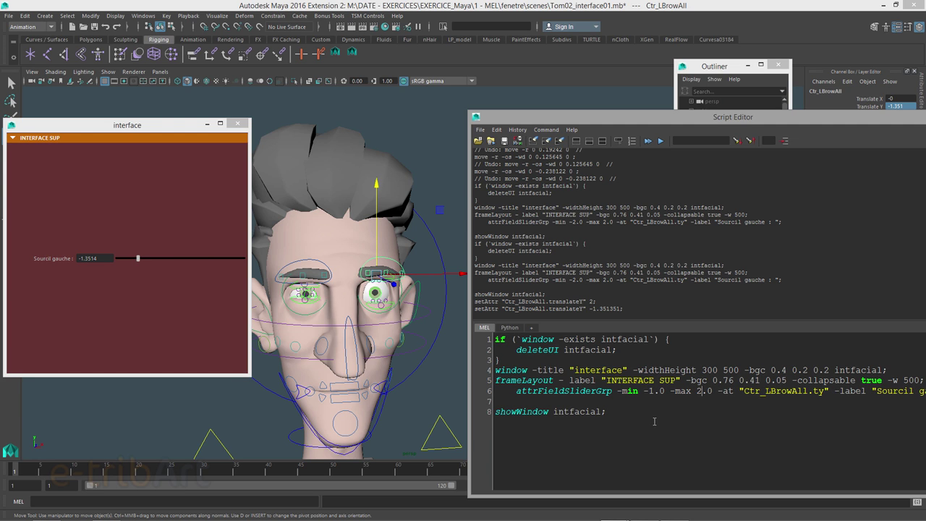
pyautogui.press('Right')
pyautogui.press('Right')
pyautogui.press('Right')
pyautogui.press('BackSpace')
pyautogui.write('1')
pyautogui.click(647, 141)
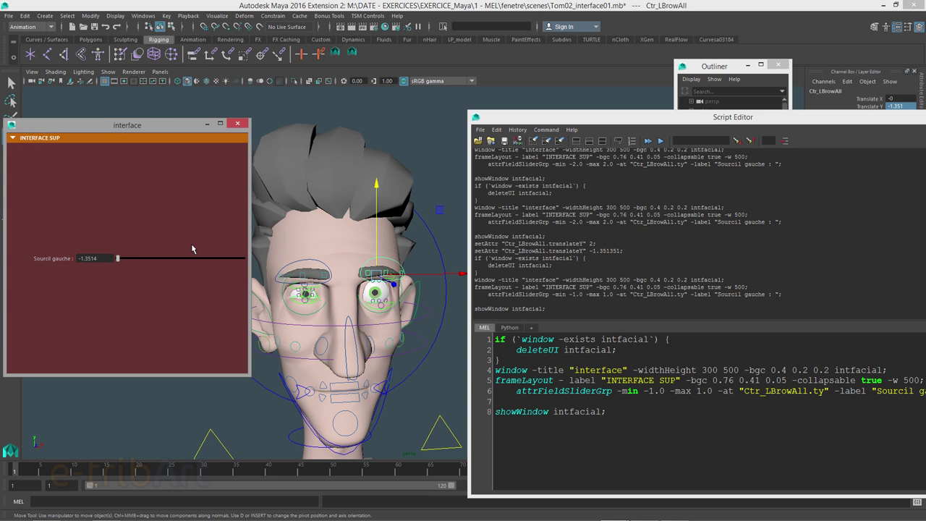
# Test the Sourcil gauche slider, leave it at -1.0, and collapse the INTERFACE SUP frame
pyautogui.moveTo(119, 260)
pyautogui.mouseDown()
pyautogui.moveTo(108, 263)
pyautogui.moveTo(219, 260)
pyautogui.moveTo(98, 257)
pyautogui.moveTo(288, 269)
pyautogui.mouseUp()
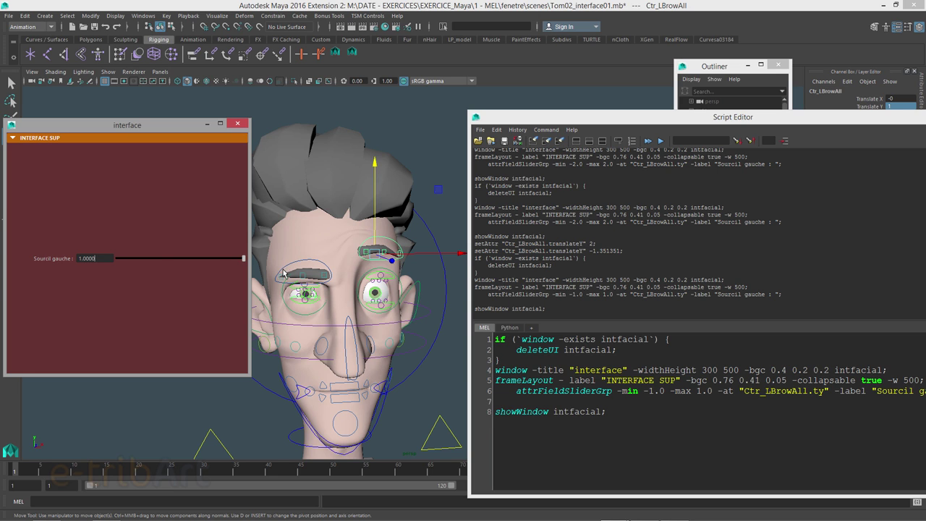
pyautogui.moveTo(285, 272)
pyautogui.mouseDown()
pyautogui.moveTo(117, 242)
pyautogui.moveTo(112, 255)
pyautogui.mouseUp()
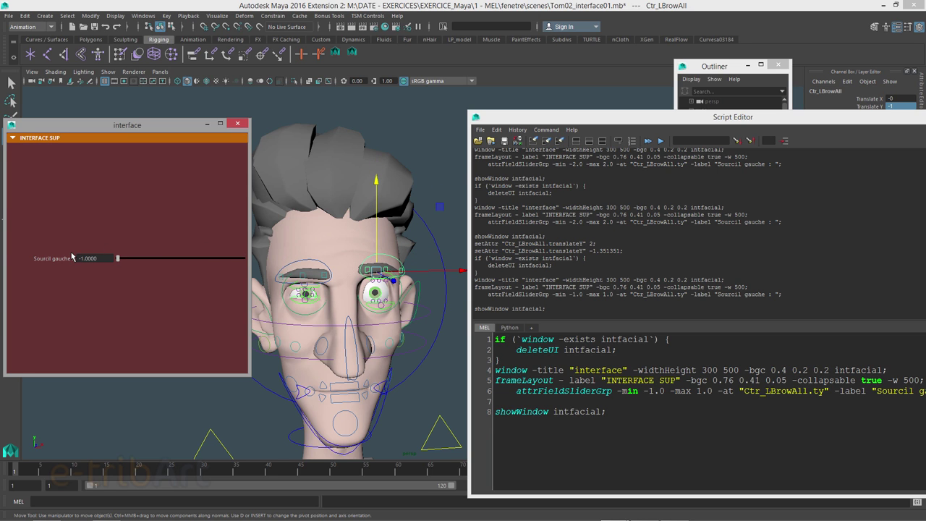
pyautogui.click(12, 138)
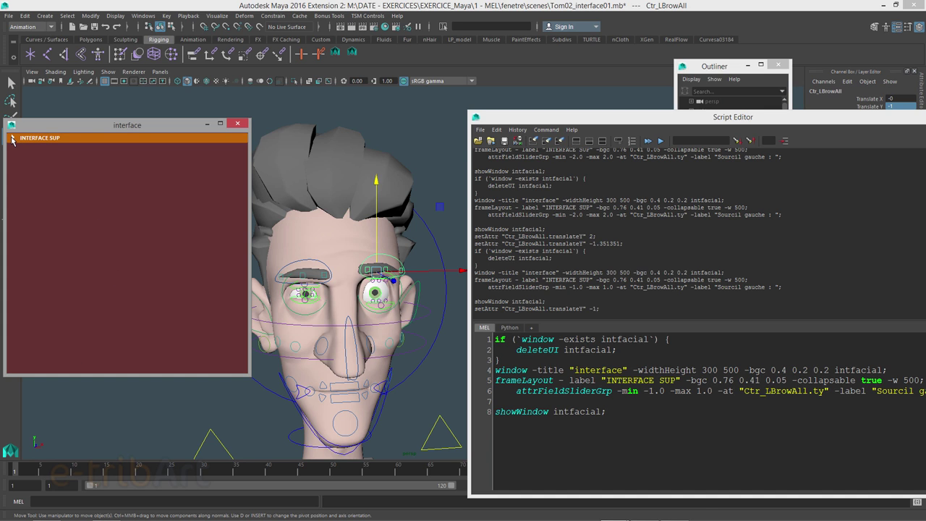
# Expand the INTERFACE SUP frame again and move the Script Editor up and left
pyautogui.moveTo(881, 380); pyautogui.dragTo(793, 380)
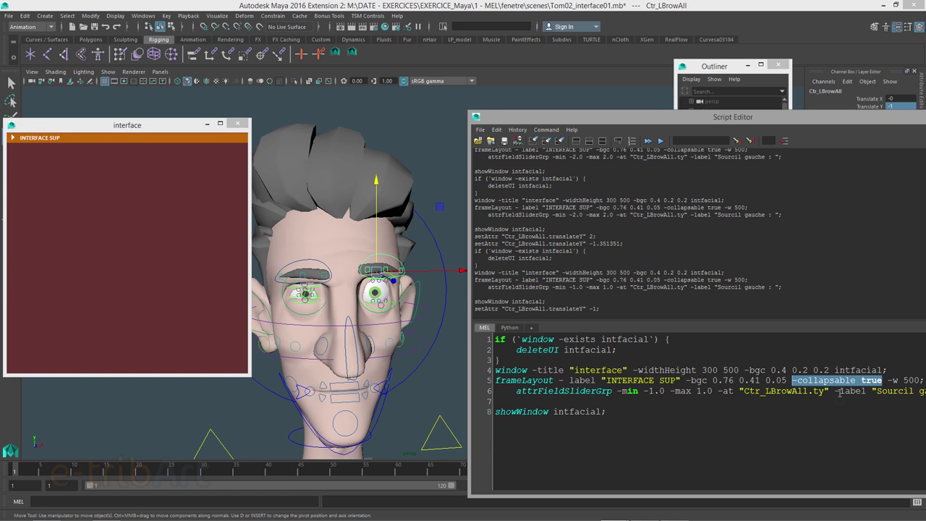
pyautogui.click(13, 138)
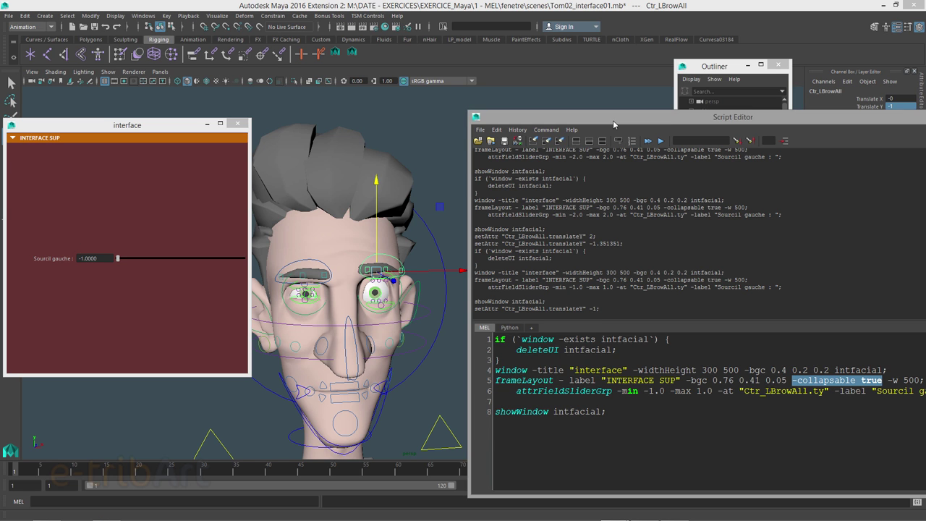
pyautogui.moveTo(612, 119)
pyautogui.mouseDown()
pyautogui.moveTo(535, 71)
pyautogui.moveTo(550, 83)
pyautogui.mouseUp()
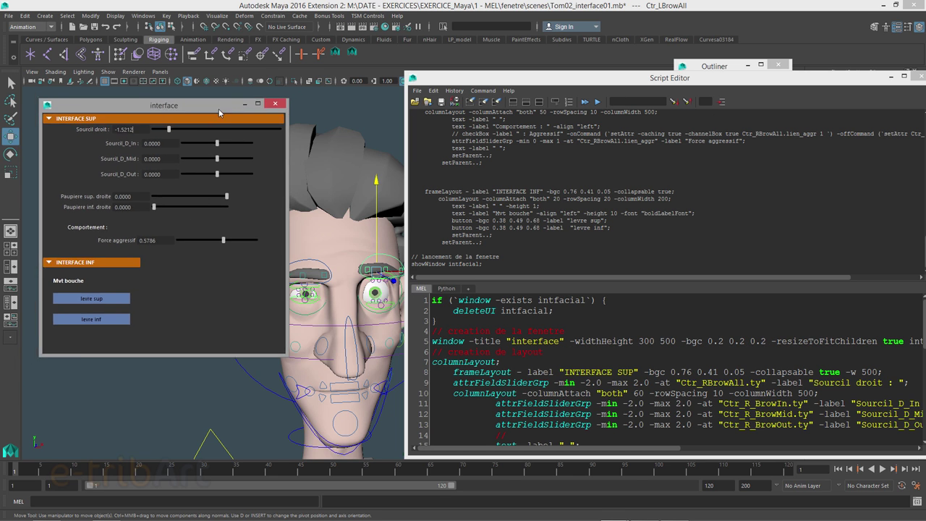
pyautogui.moveTo(205, 127); pyautogui.dragTo(215, 121)
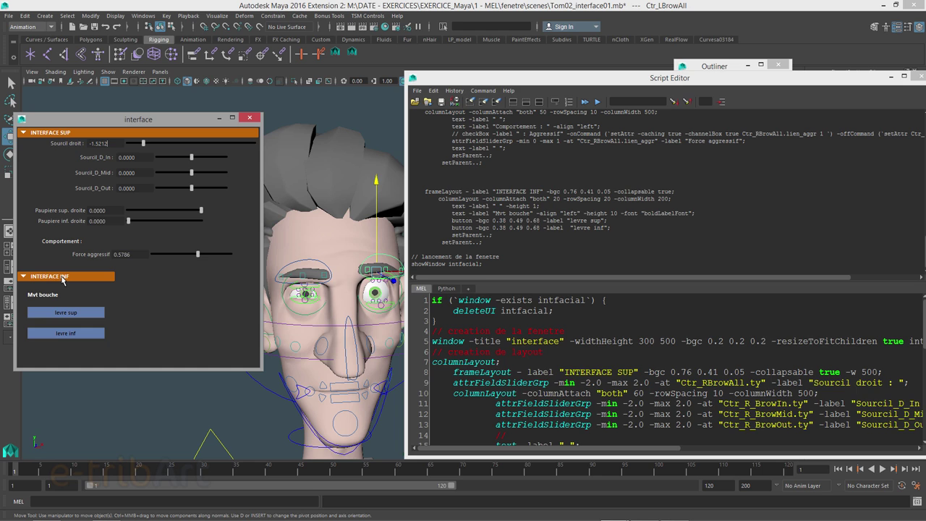
pyautogui.click(25, 133)
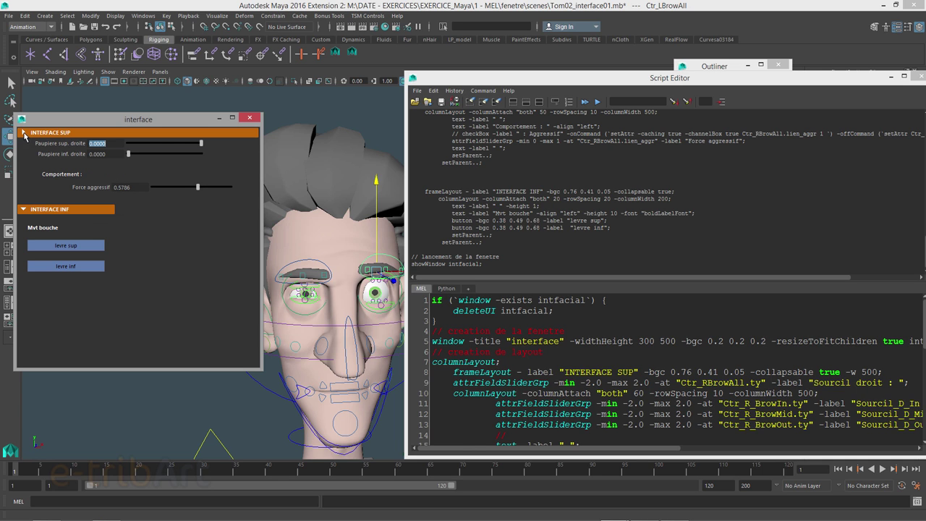
pyautogui.click(24, 210)
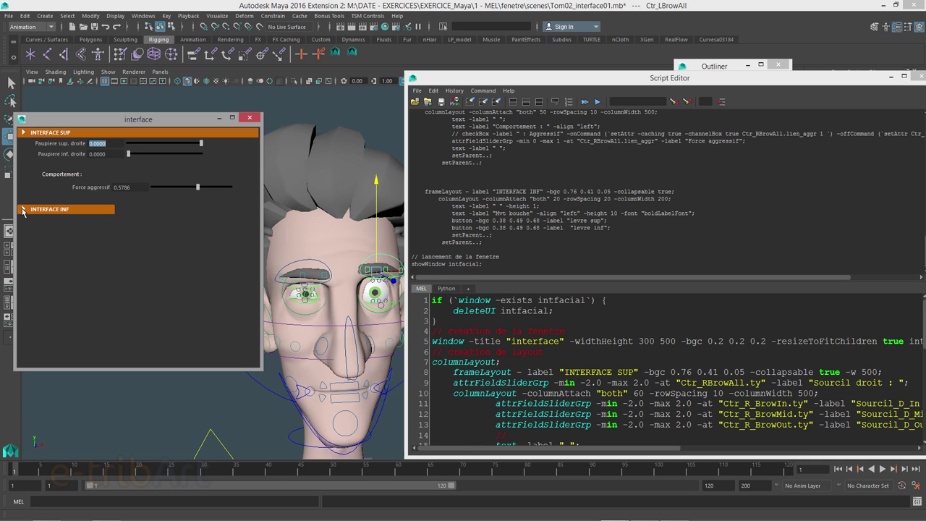
pyautogui.click(24, 210)
pyautogui.click(25, 134)
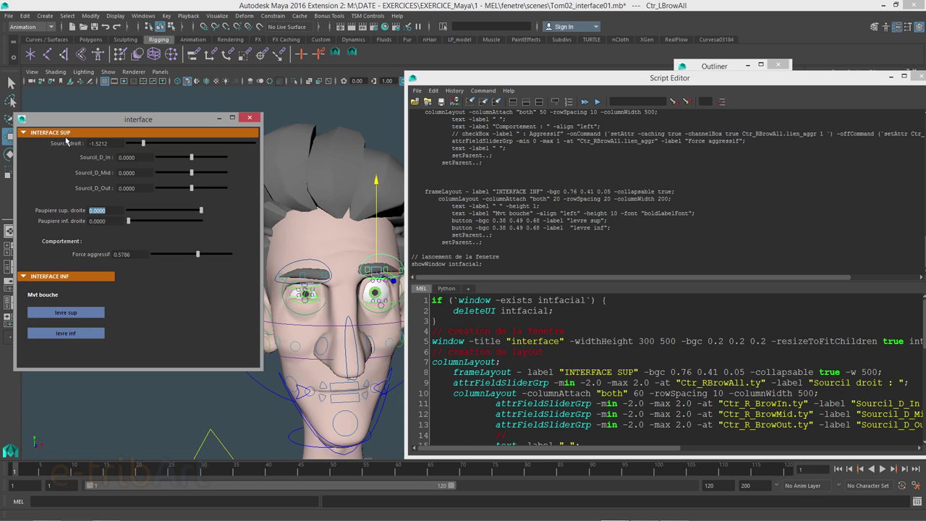
pyautogui.click(24, 133)
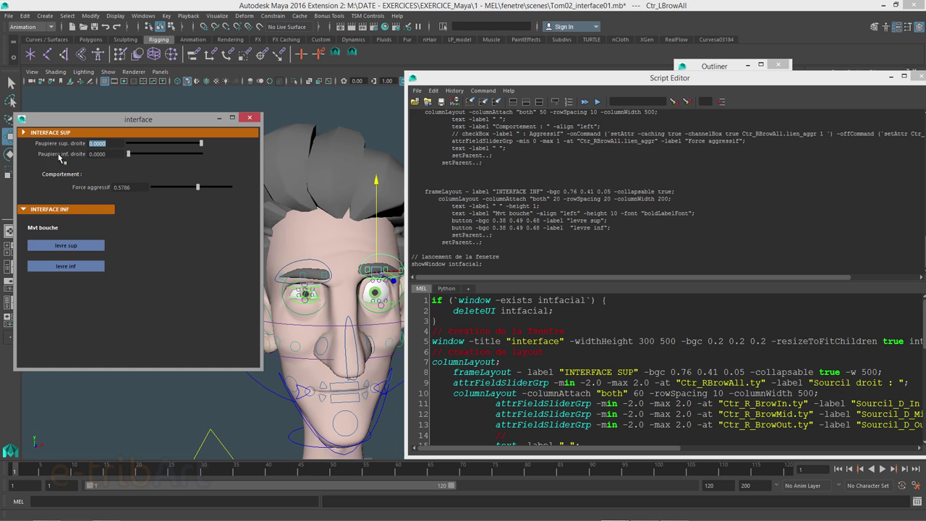
pyautogui.click(23, 209)
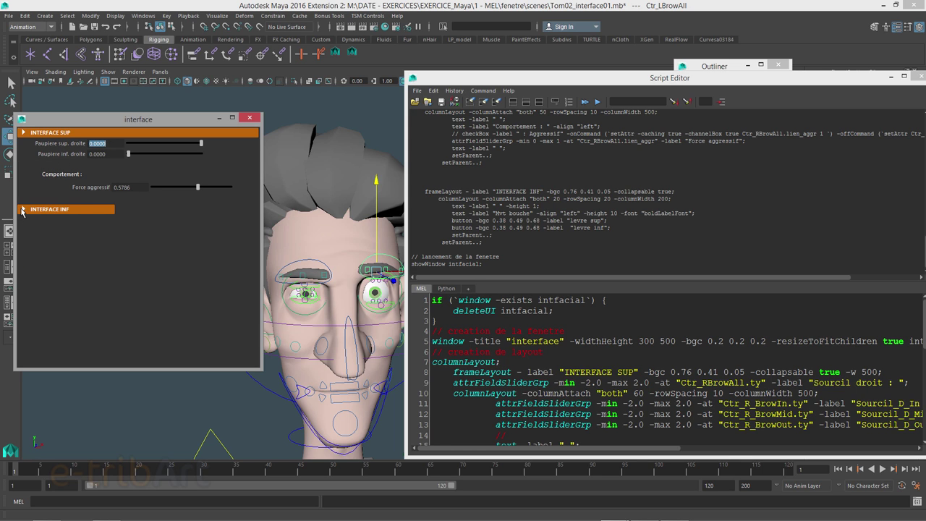
pyautogui.click(23, 209)
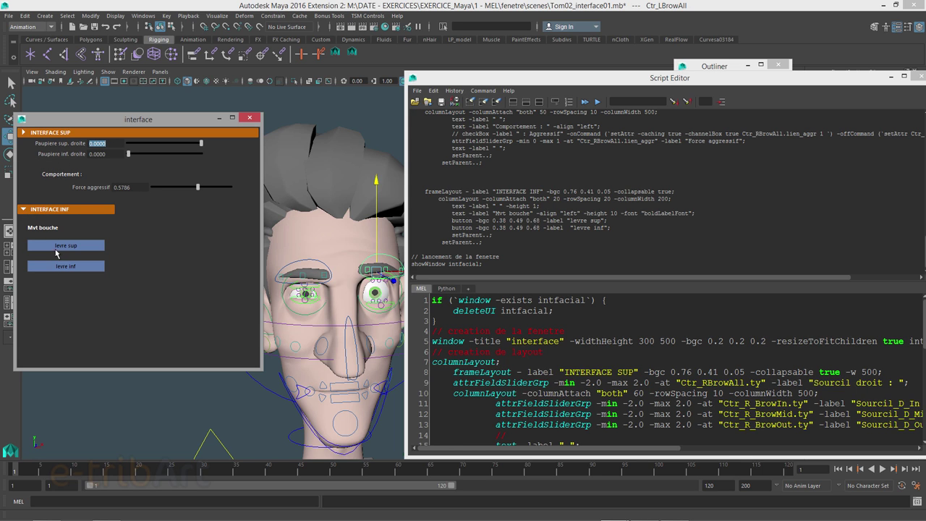
pyautogui.click(24, 133)
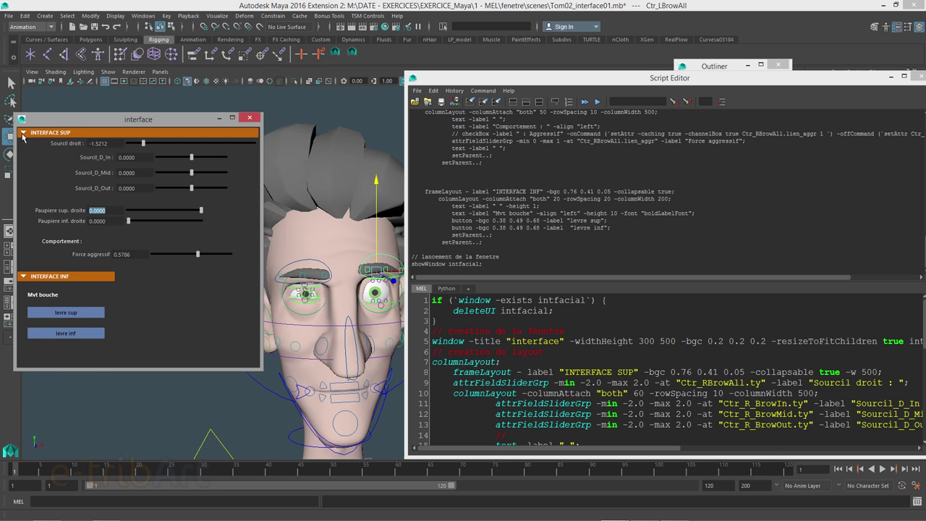
# Lower the right eyebrow with the Sourcil droit slider, ending around -1.63
pyautogui.moveTo(63, 122); pyautogui.dragTo(77, 103)
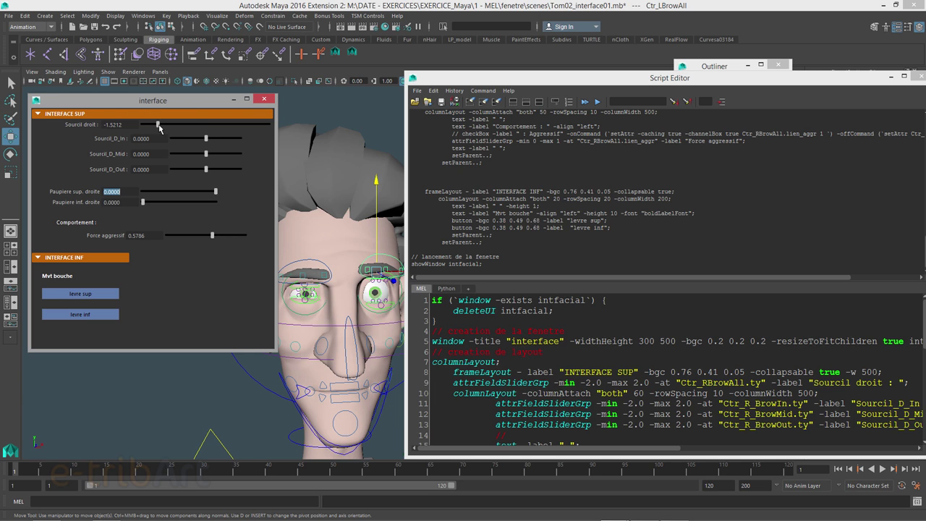
pyautogui.moveTo(159, 126); pyautogui.dragTo(140, 137)
pyautogui.scroll(5, 339, 289)
pyautogui.keyDown('alt'); pyautogui.moveTo(376, 246); pyautogui.dragTo(396, 255, button='middle'); pyautogui.keyUp('alt')
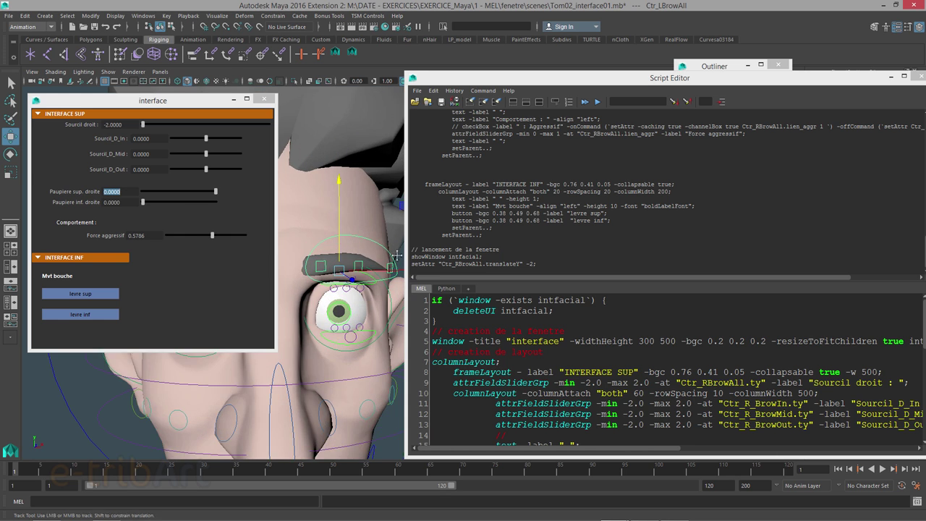
pyautogui.scroll(-5, 397, 254)
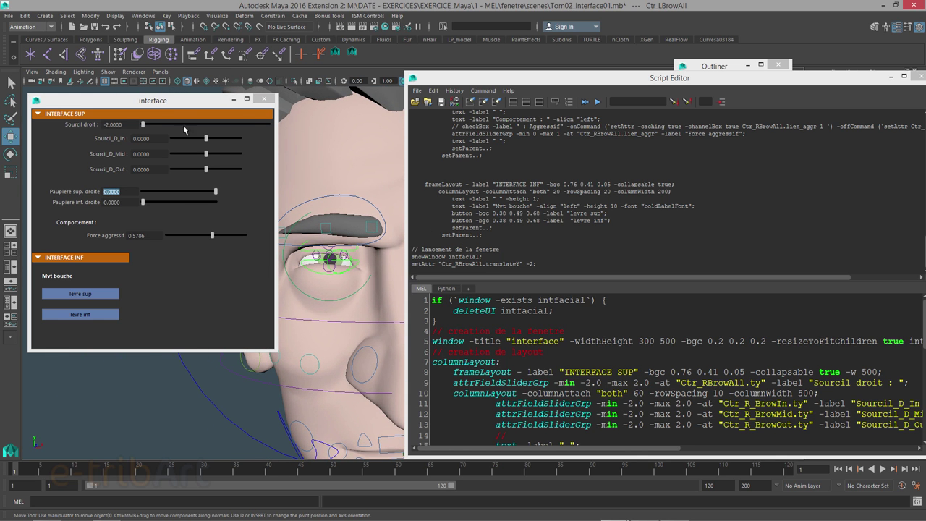
pyautogui.moveTo(143, 126); pyautogui.dragTo(155, 128)
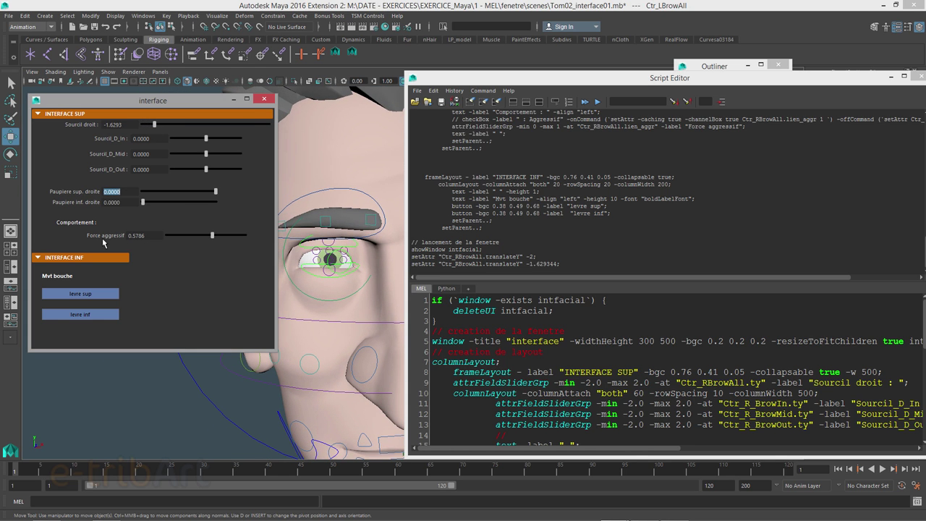
# Raise Force aggressif to 0.6478 and set Sourcil droit back to -0.6100
pyautogui.moveTo(212, 236)
pyautogui.mouseDown()
pyautogui.moveTo(247, 241)
pyautogui.moveTo(166, 246)
pyautogui.moveTo(211, 251)
pyautogui.mouseUp()
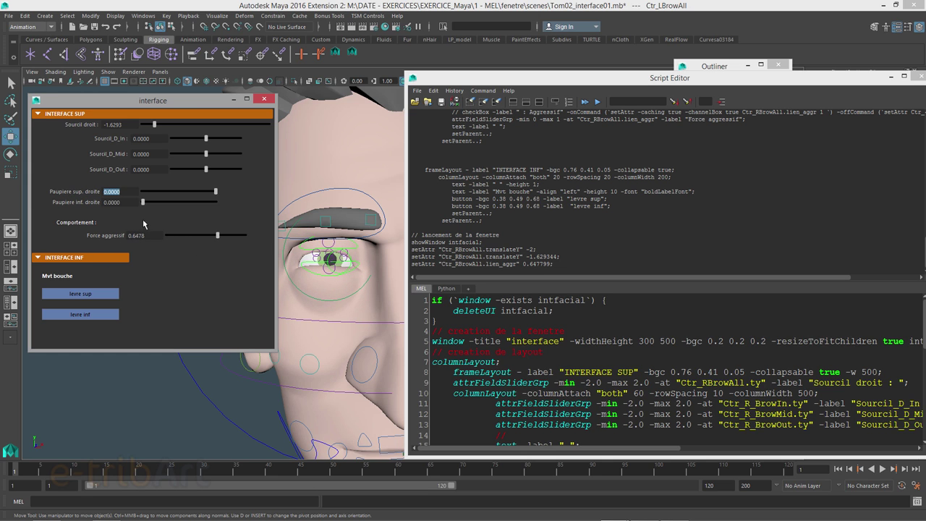
pyautogui.moveTo(154, 124)
pyautogui.mouseDown()
pyautogui.moveTo(252, 143)
pyautogui.moveTo(199, 143)
pyautogui.mouseUp()
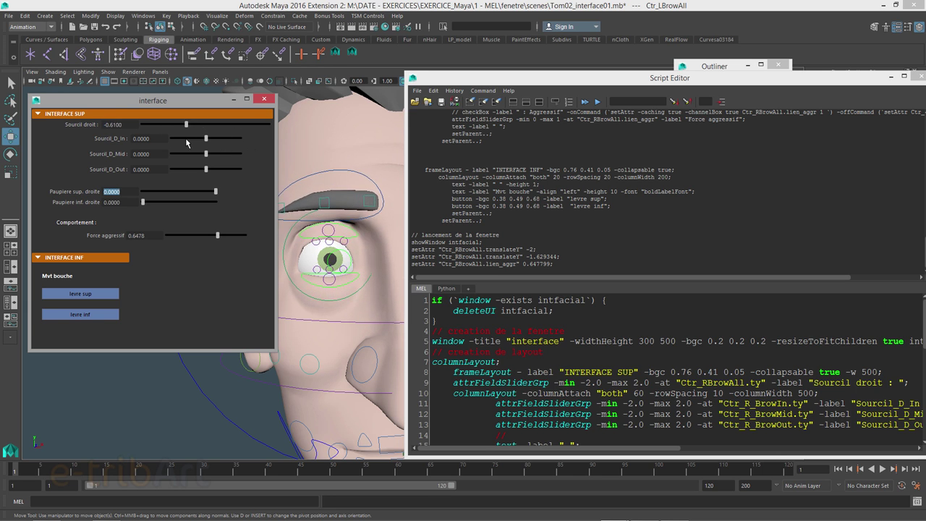
pyautogui.moveTo(199, 143); pyautogui.dragTo(187, 144)
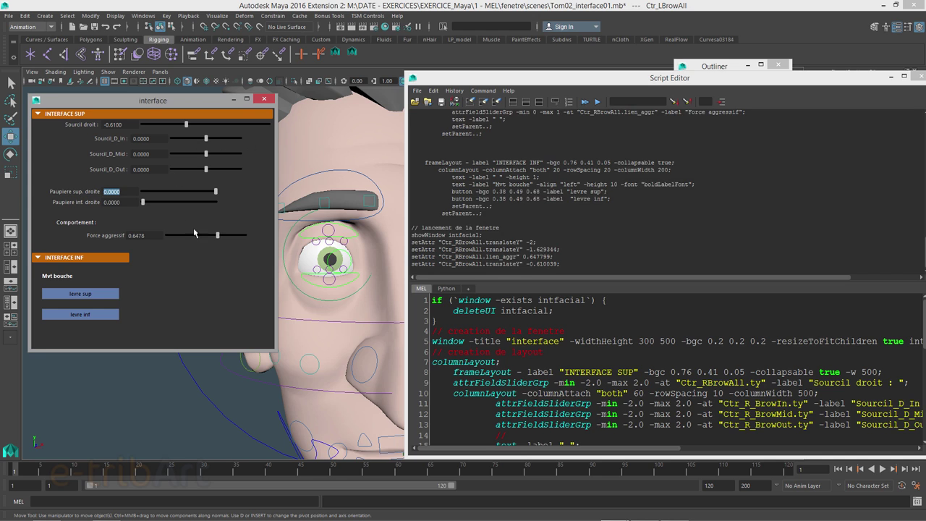
pyautogui.rightClick(109, 128)
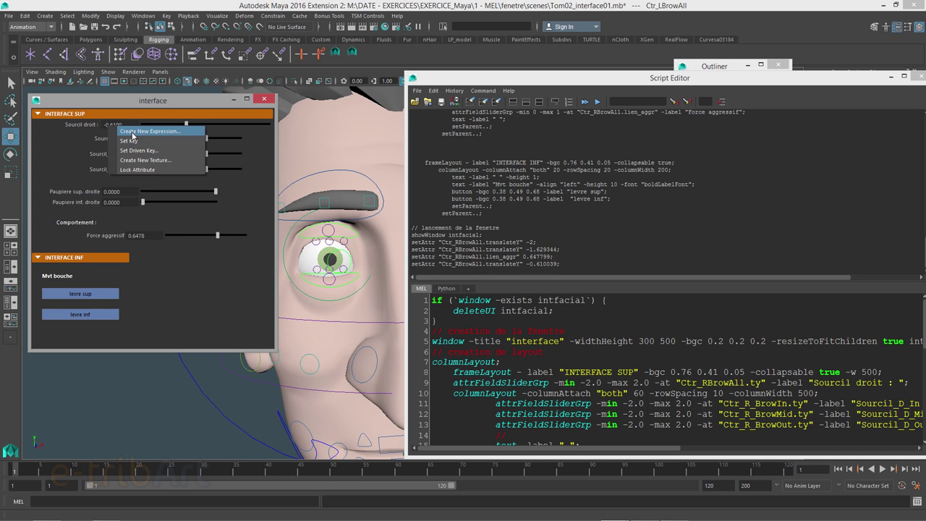
pyautogui.click(60, 154)
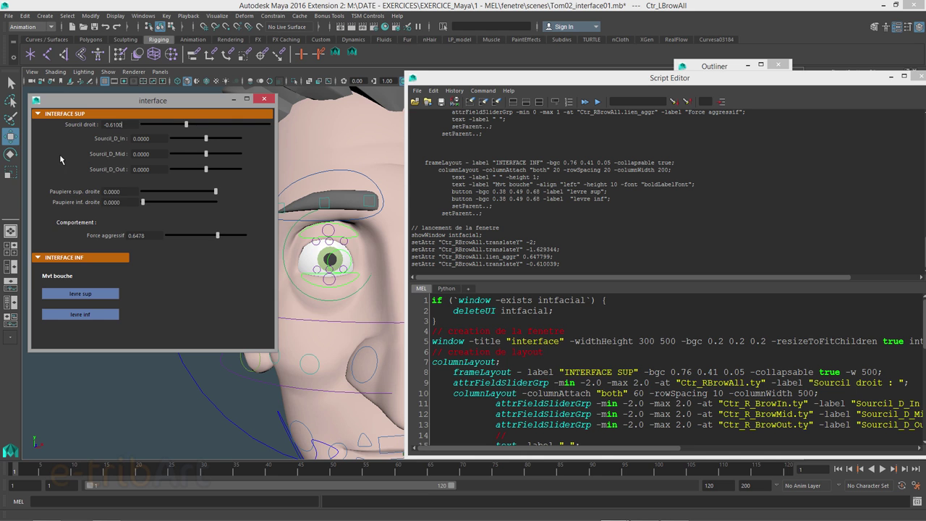
pyautogui.moveTo(142, 102); pyautogui.dragTo(144, 107)
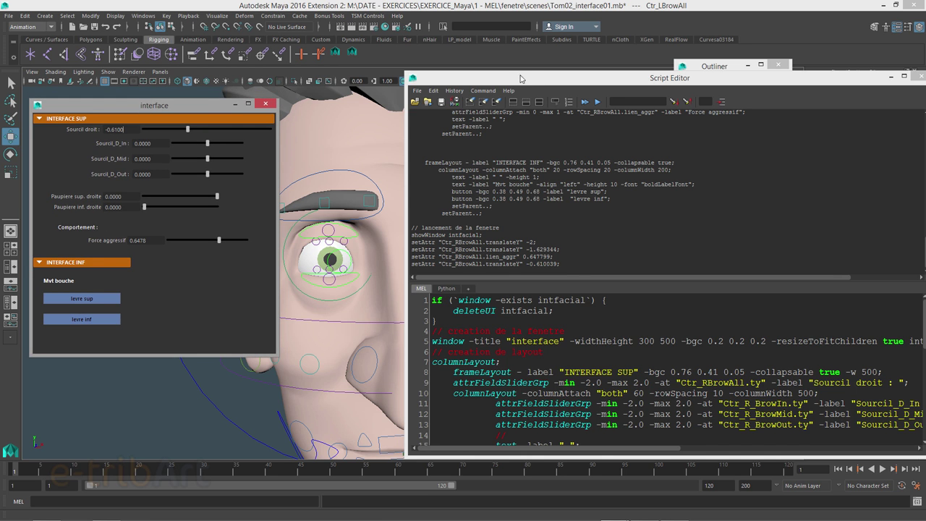
pyautogui.moveTo(506, 79); pyautogui.dragTo(536, 80)
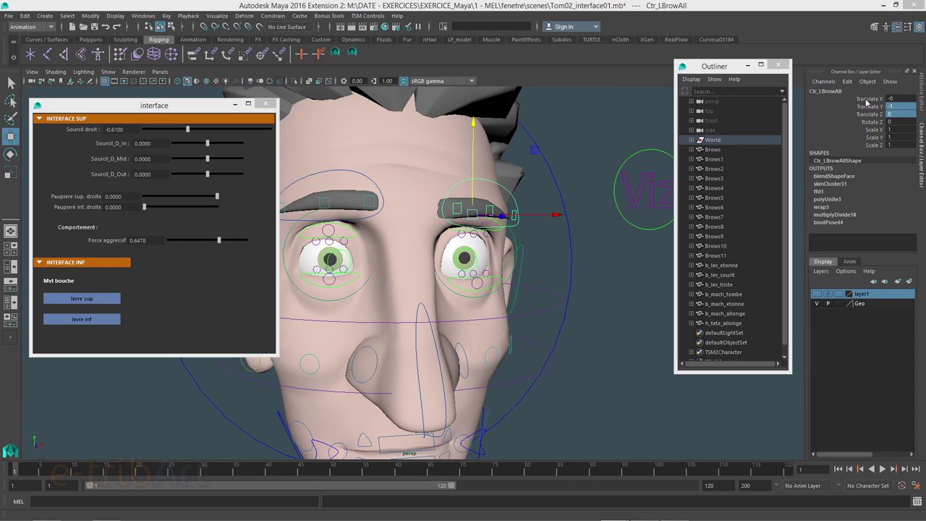
# Check the Channel Box options for the brow control, then move the interface window beside the face
pyautogui.rightClick(893, 100)
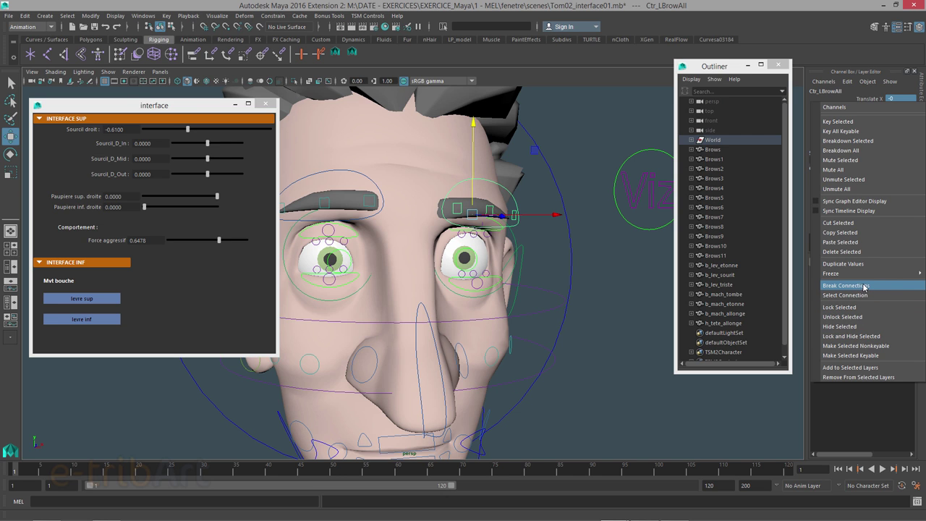
pyautogui.click(660, 79)
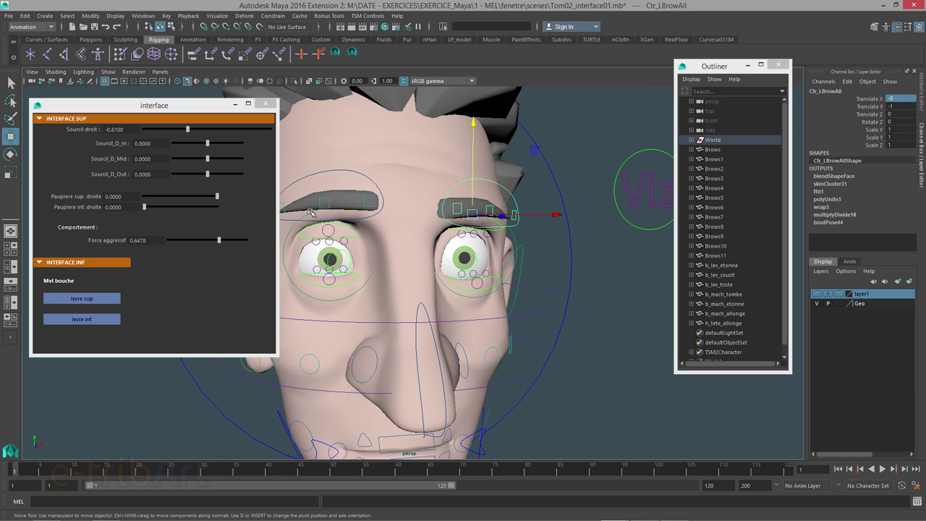
pyautogui.moveTo(171, 109); pyautogui.dragTo(685, 117)
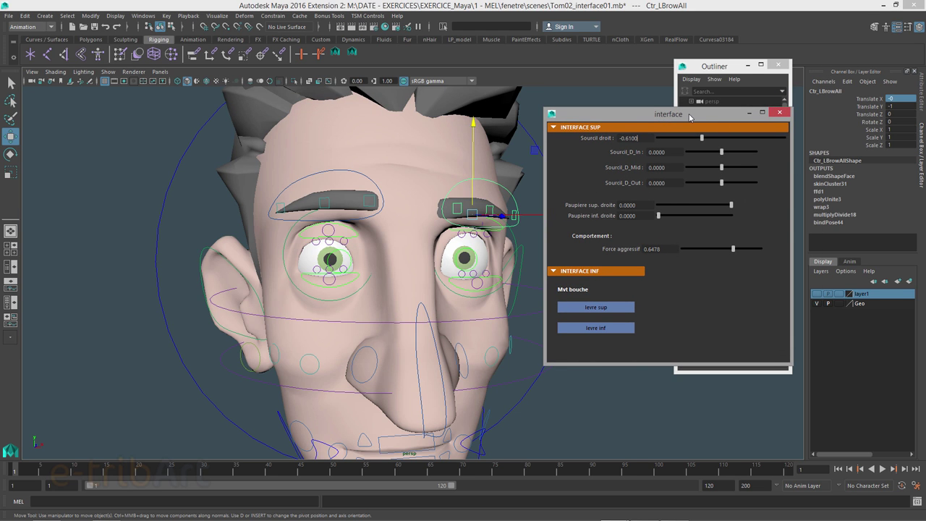